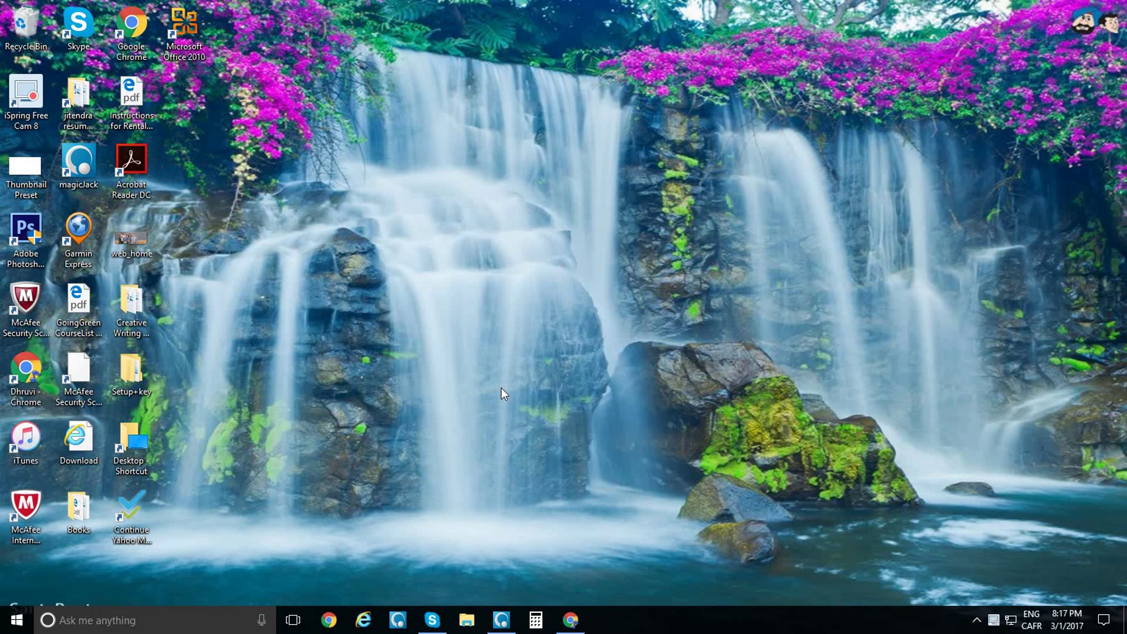
Bring up the RARLAB WinRAR downloads page in Chrome, browse its localized versions, and open Windows search
click(570, 623)
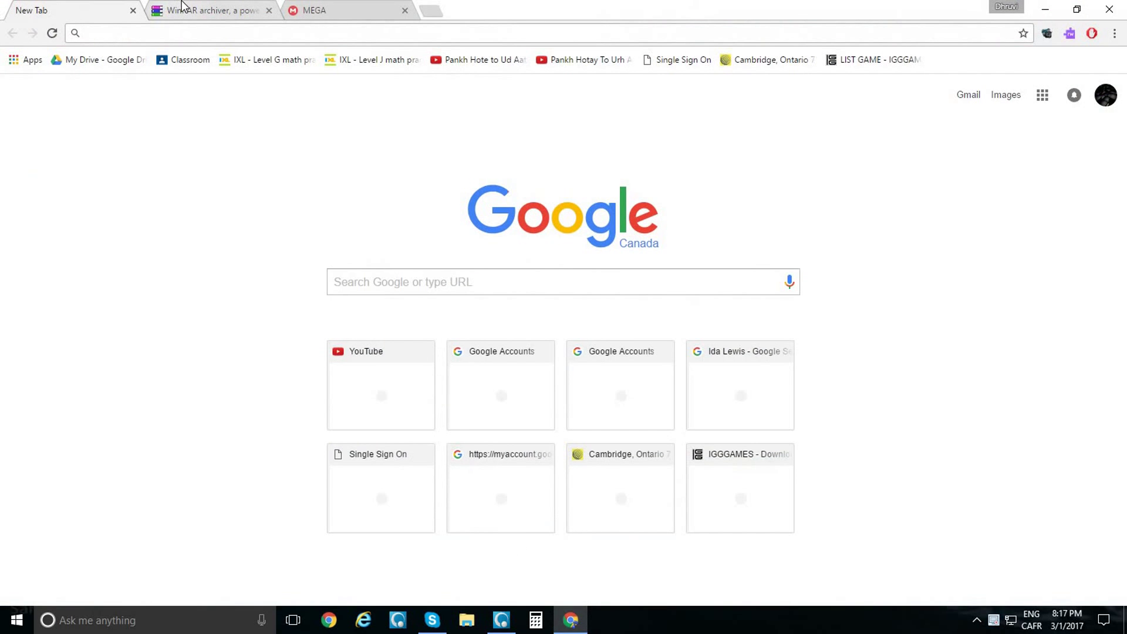
click(182, 7)
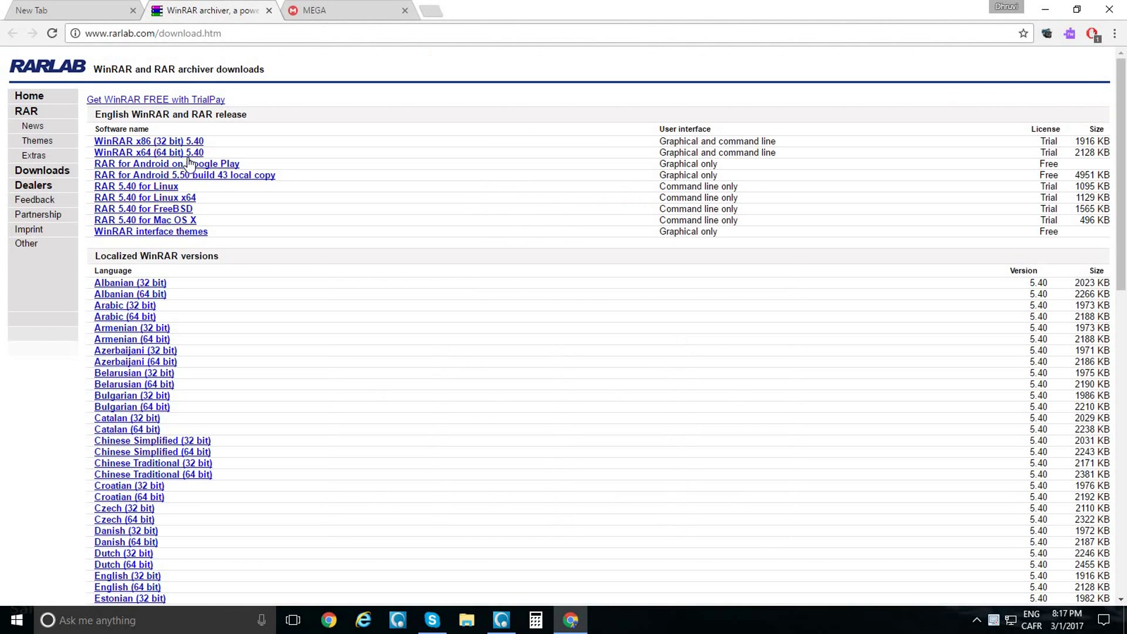
scroll(167, 284, down, 2)
scroll(168, 286, down, 9)
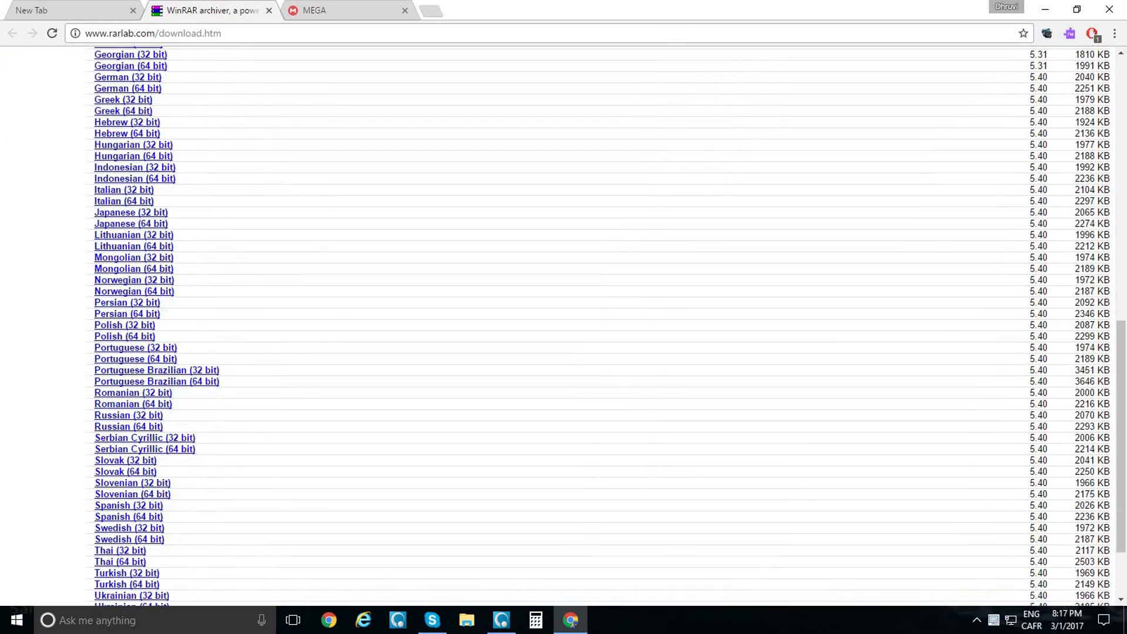
scroll(166, 435, up, 4)
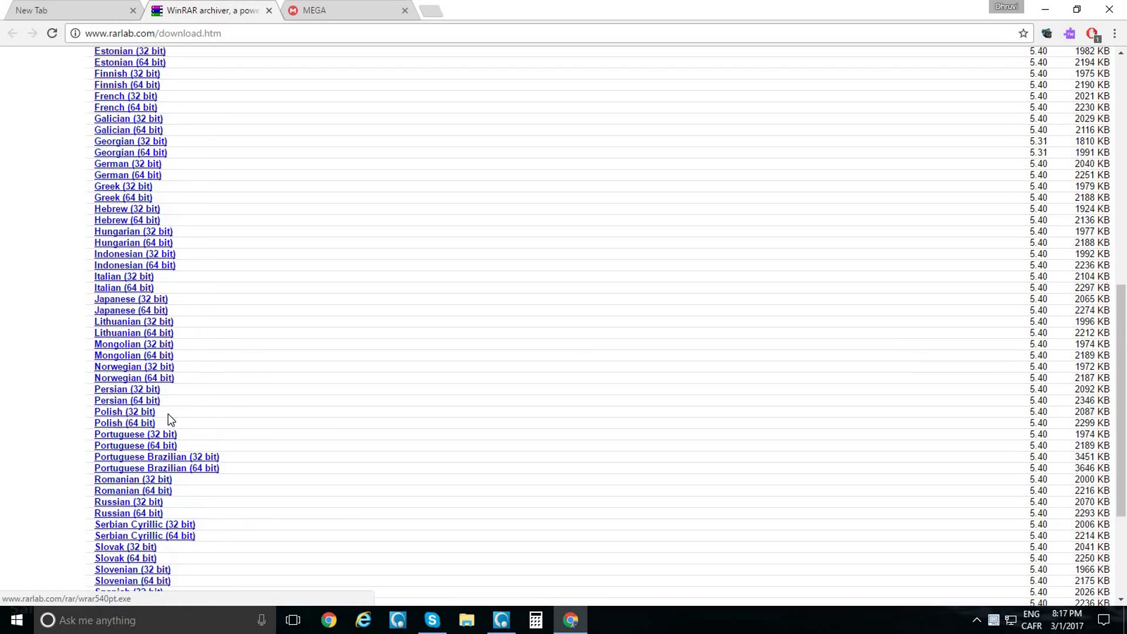
scroll(167, 414, up, 2)
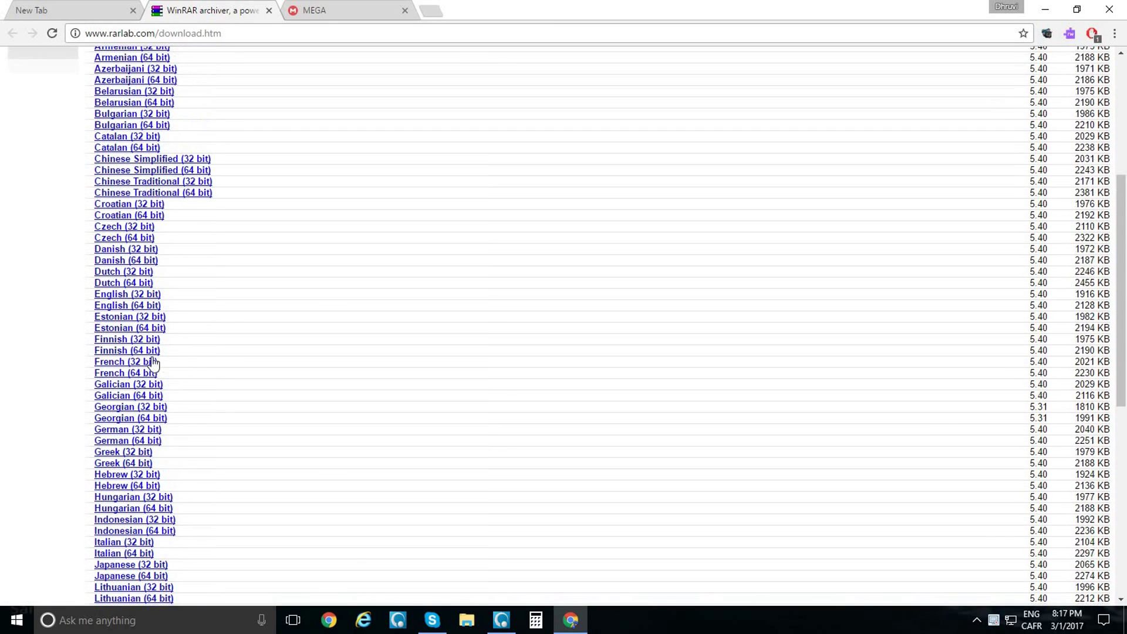
scroll(143, 362, down, 1)
scroll(143, 362, up, 1)
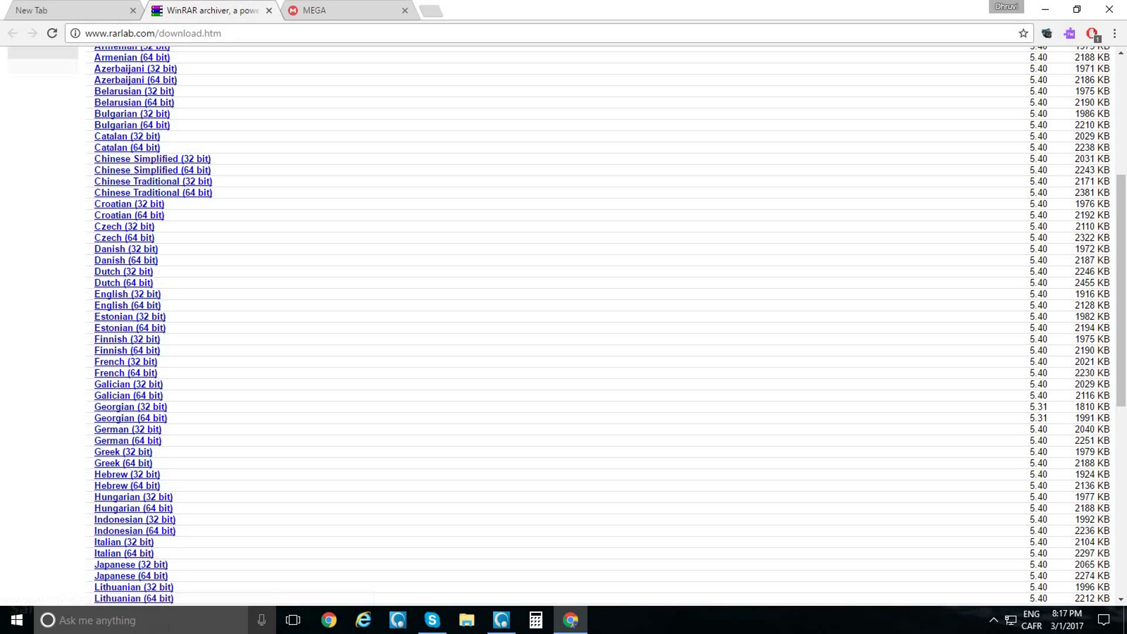
click(168, 624)
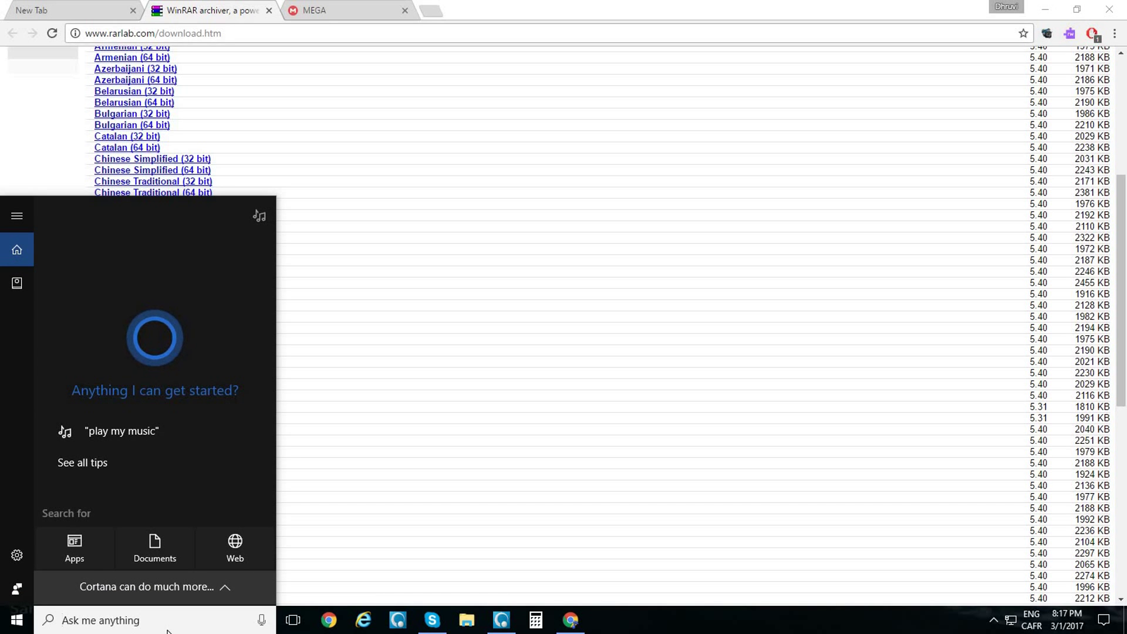
Search 'information' to open System Information, confirm an x64-based PC, then close it
text(inf)
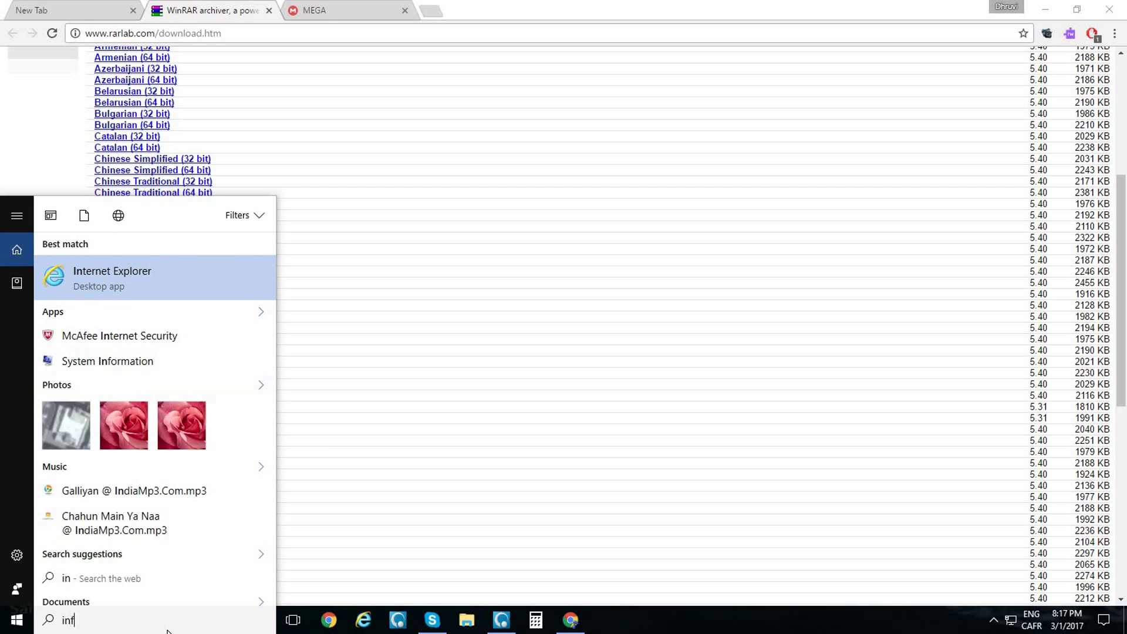
text(ormation)
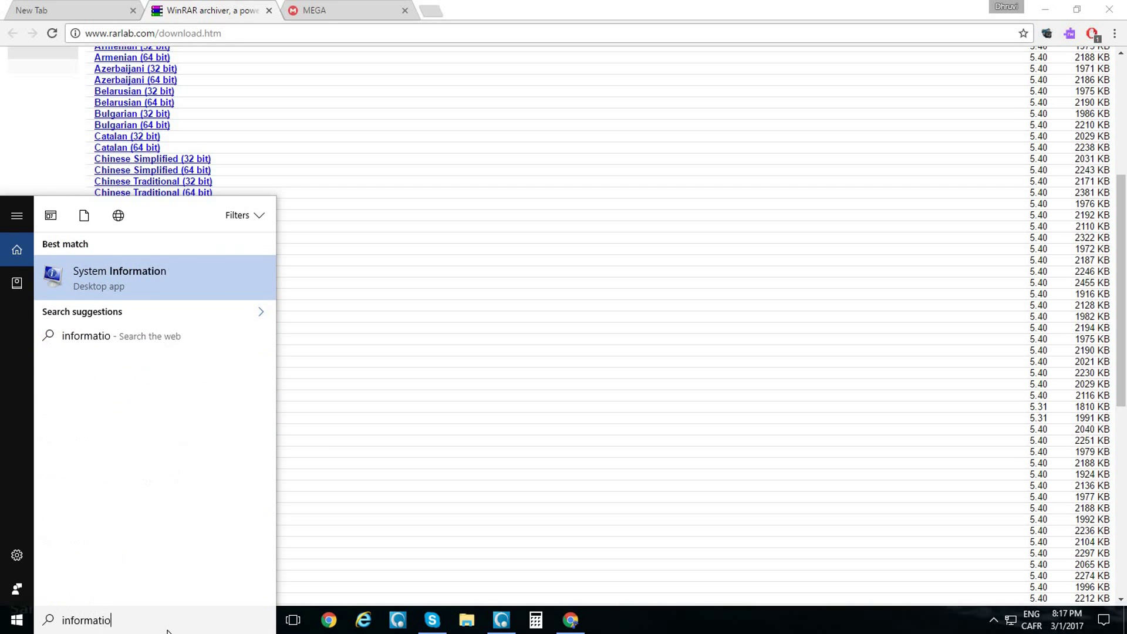
click(167, 284)
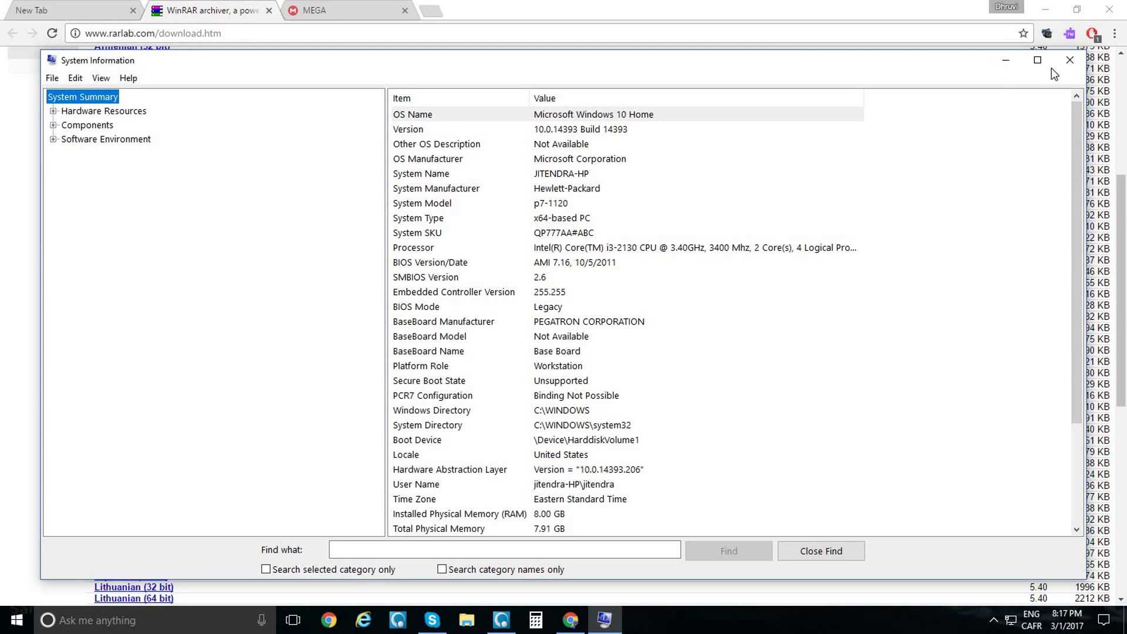
click(1070, 60)
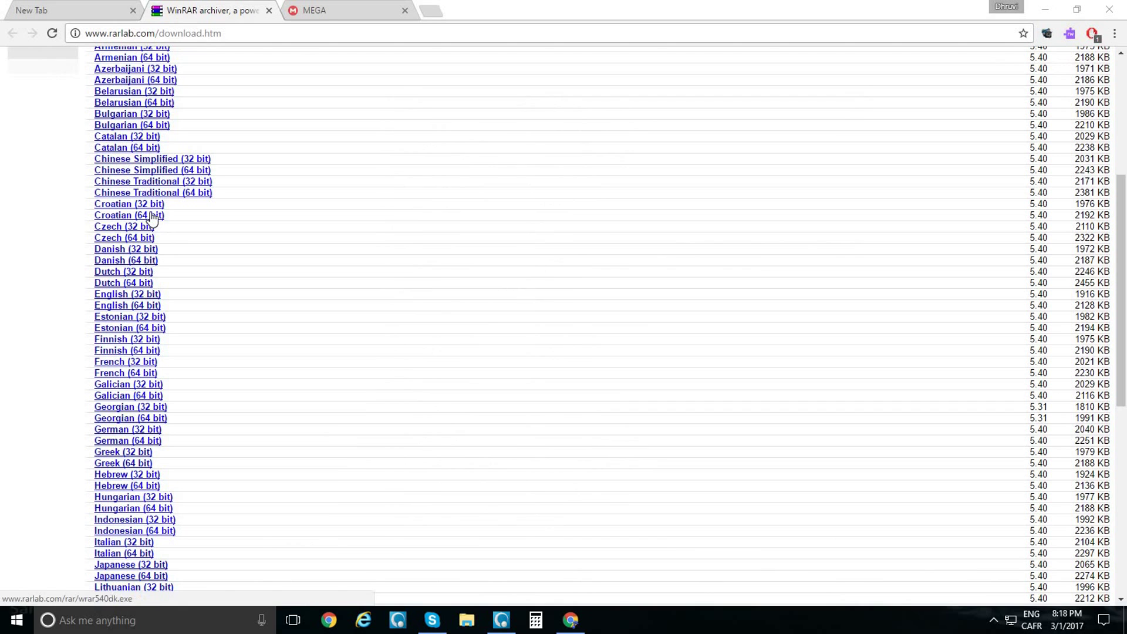
Download the English (64 bit) WinRAR 5.40 installer and open its download shelf options
scroll(152, 220, up, 1)
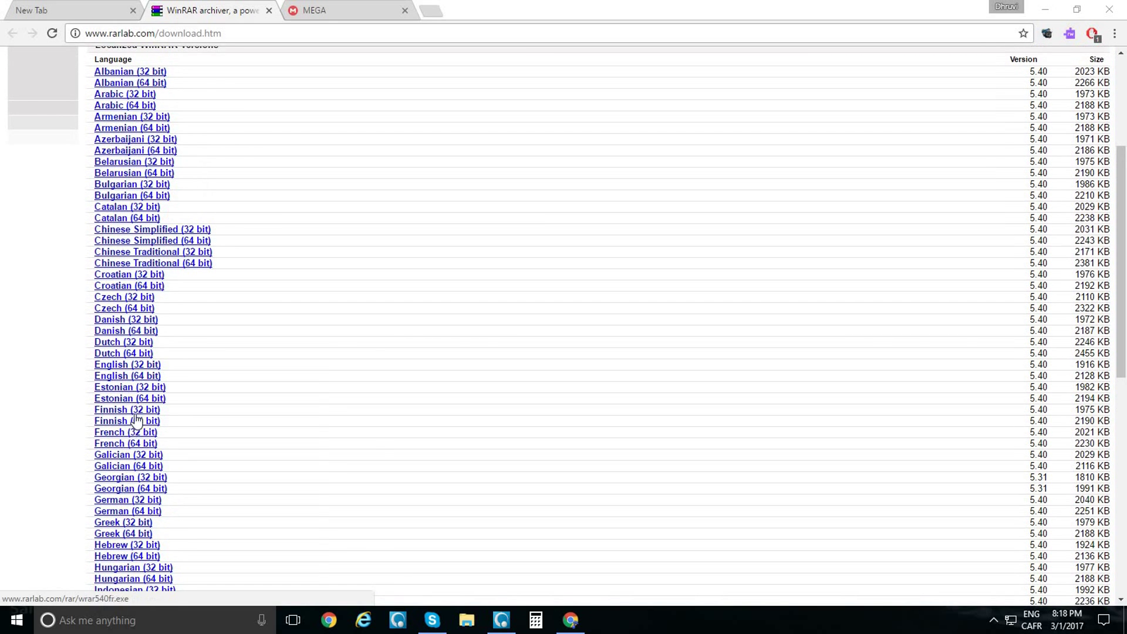
click(148, 381)
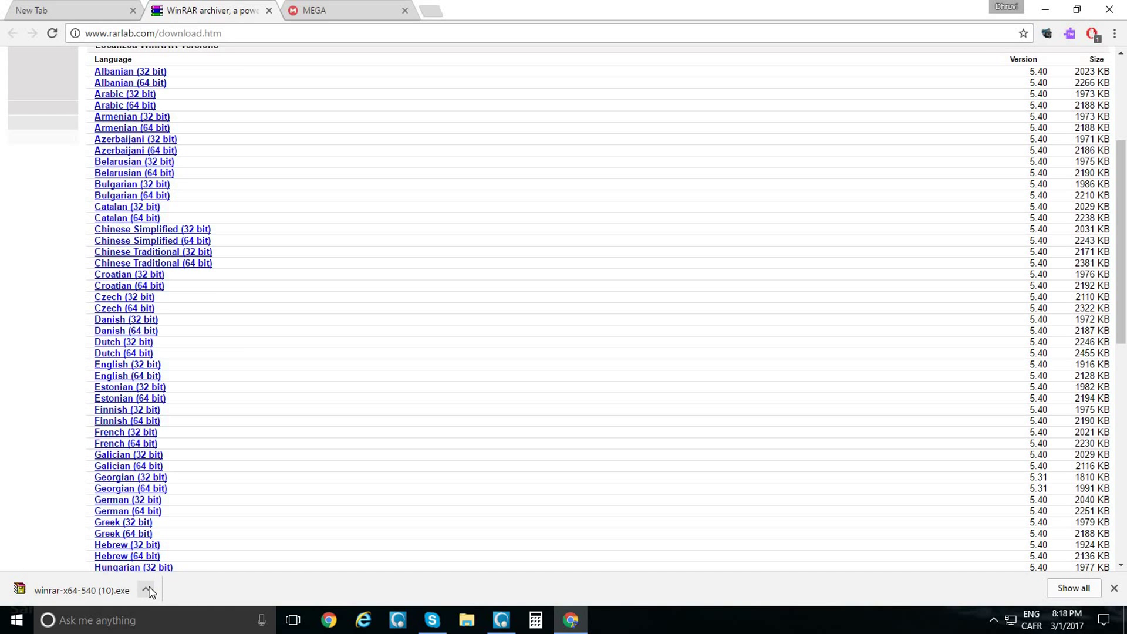
click(146, 589)
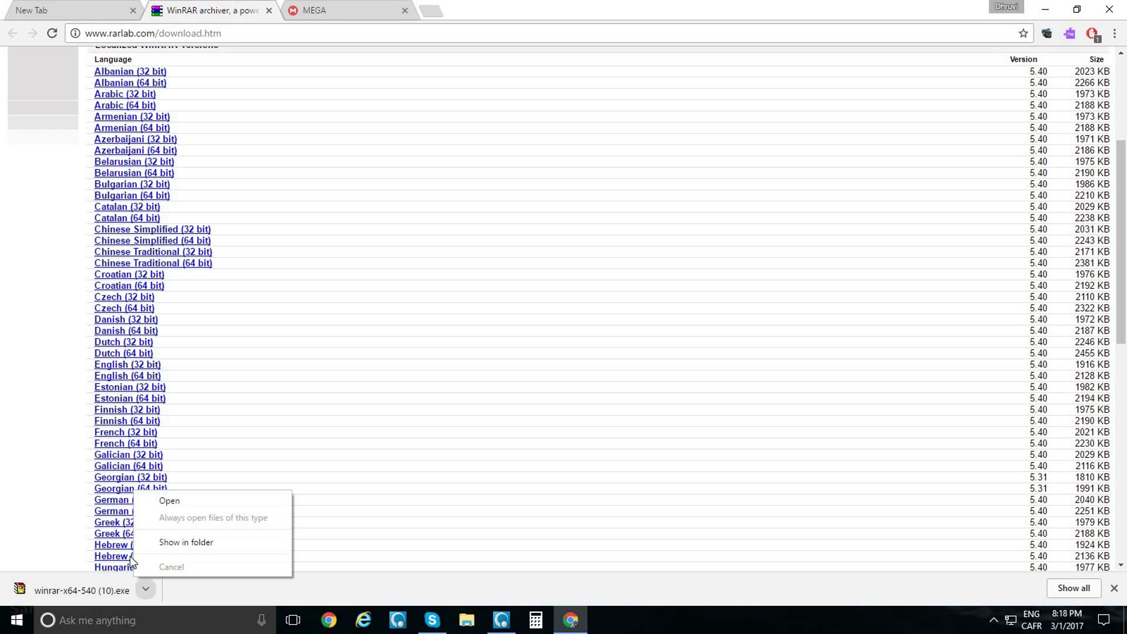
Show winrar-x64-540 (10) in the Downloads folder and drag it onto the desktop
click(192, 543)
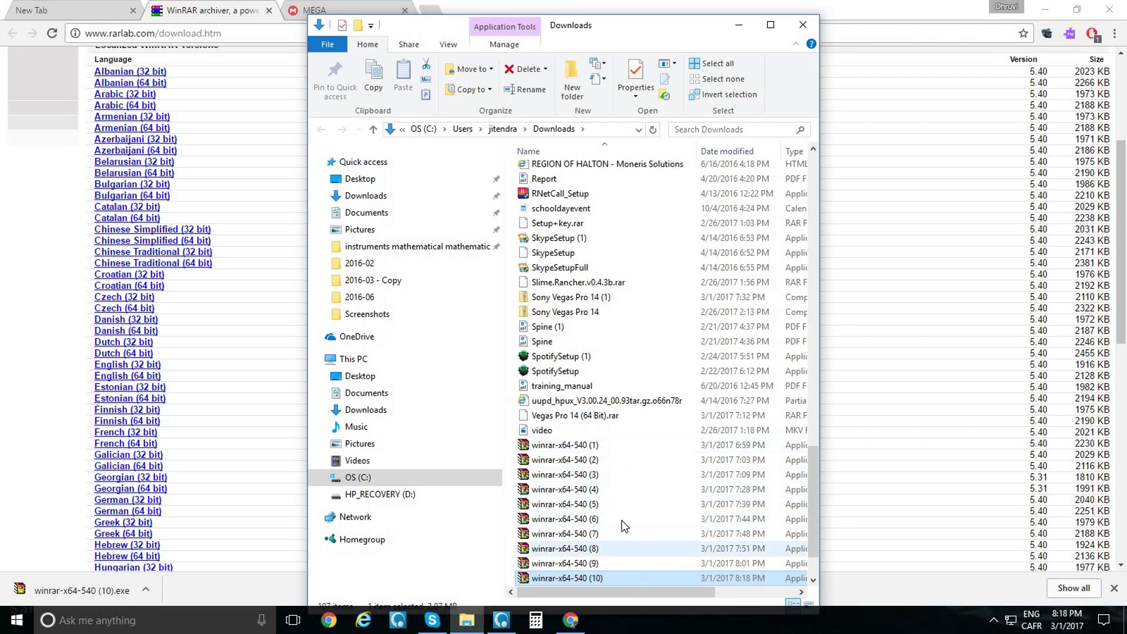
click(1124, 620)
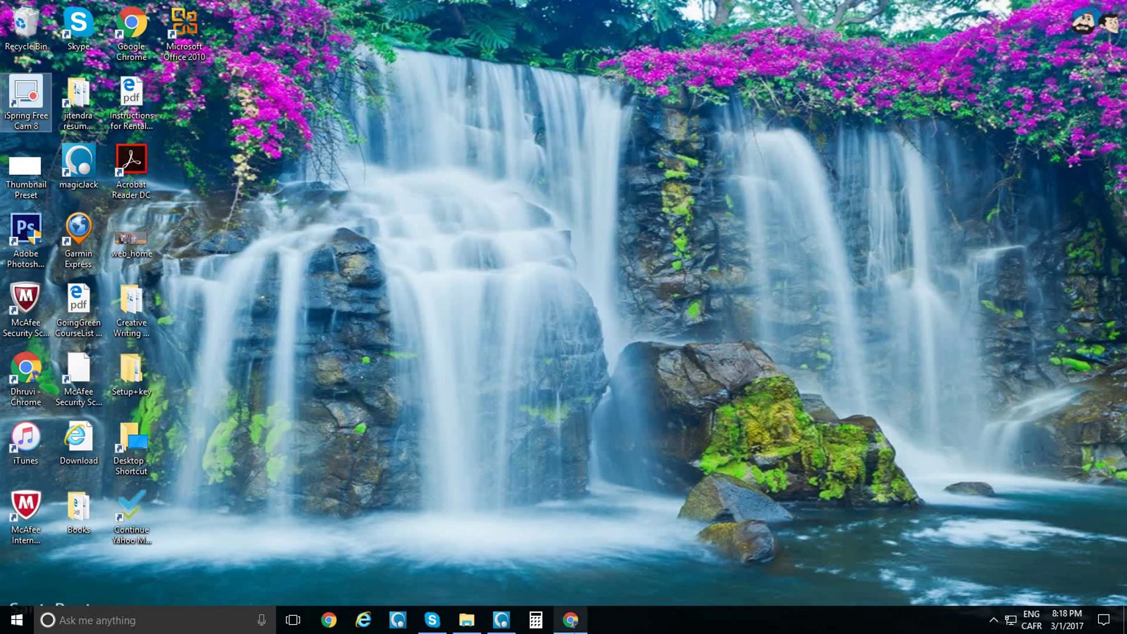
click(571, 620)
click(1124, 620)
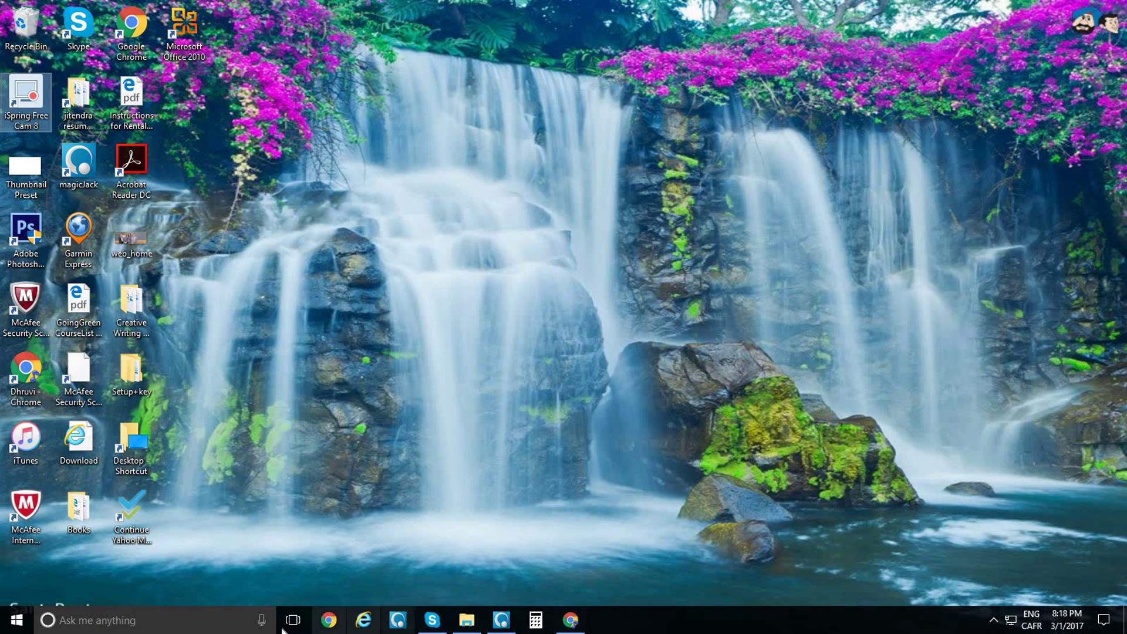
click(467, 620)
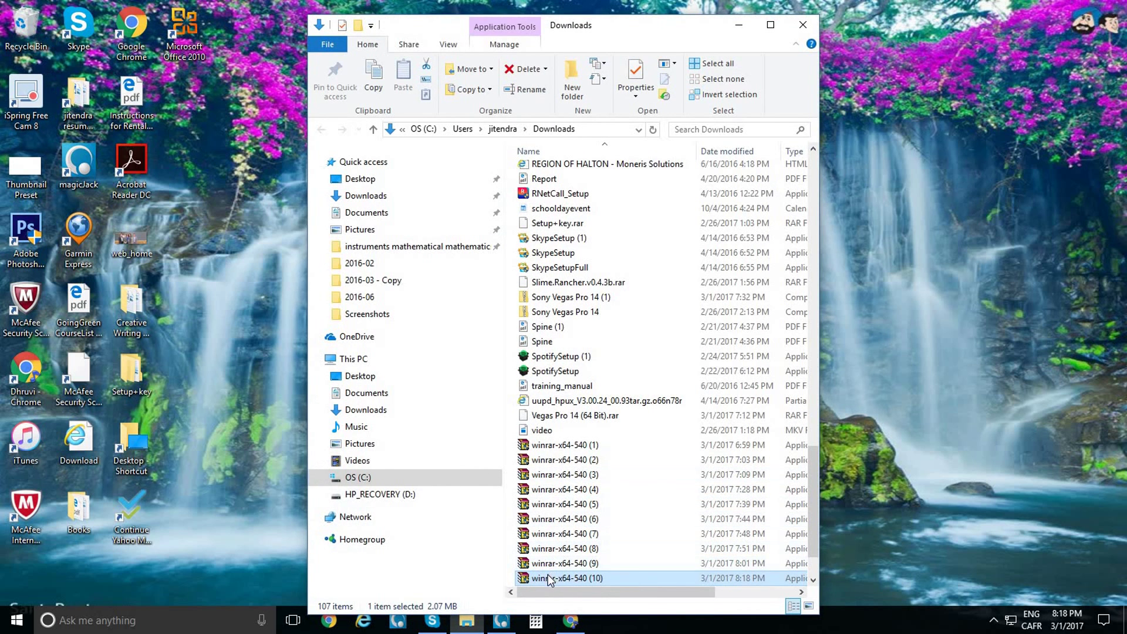
drag(548, 575, 196, 132)
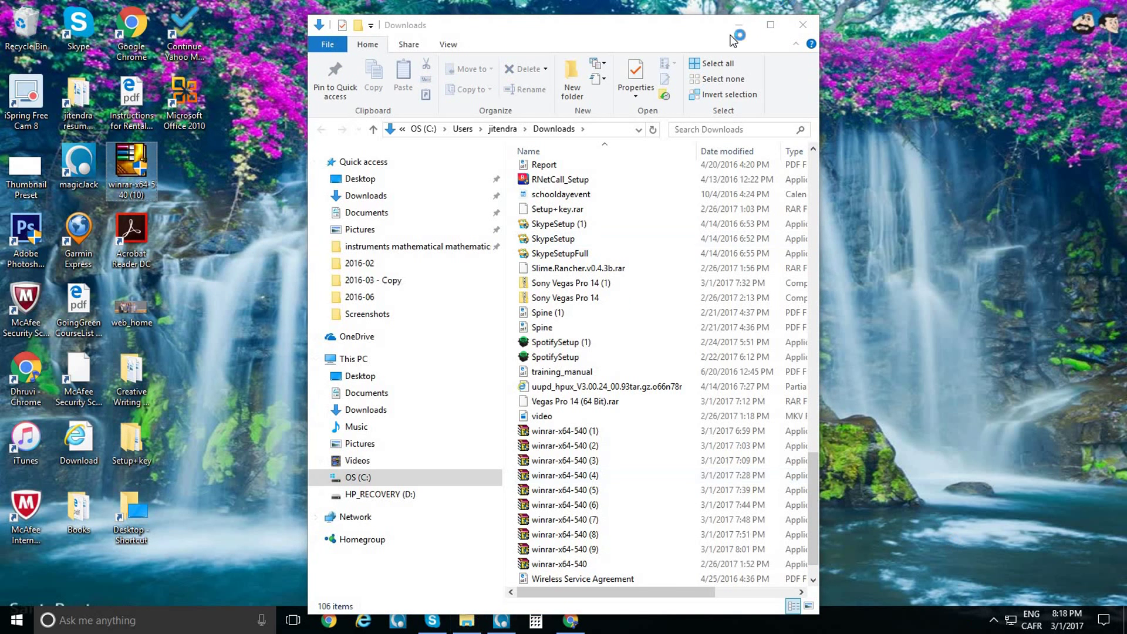
click(771, 24)
click(1073, 8)
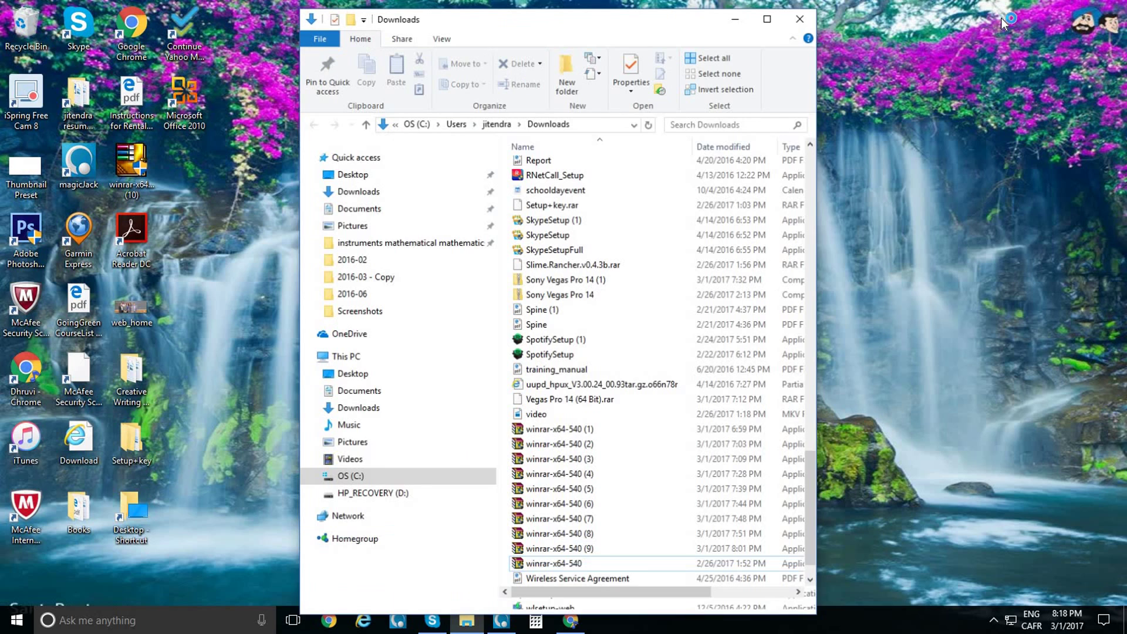
Install WinRAR 5.40 with the default folder and integration settings
click(735, 19)
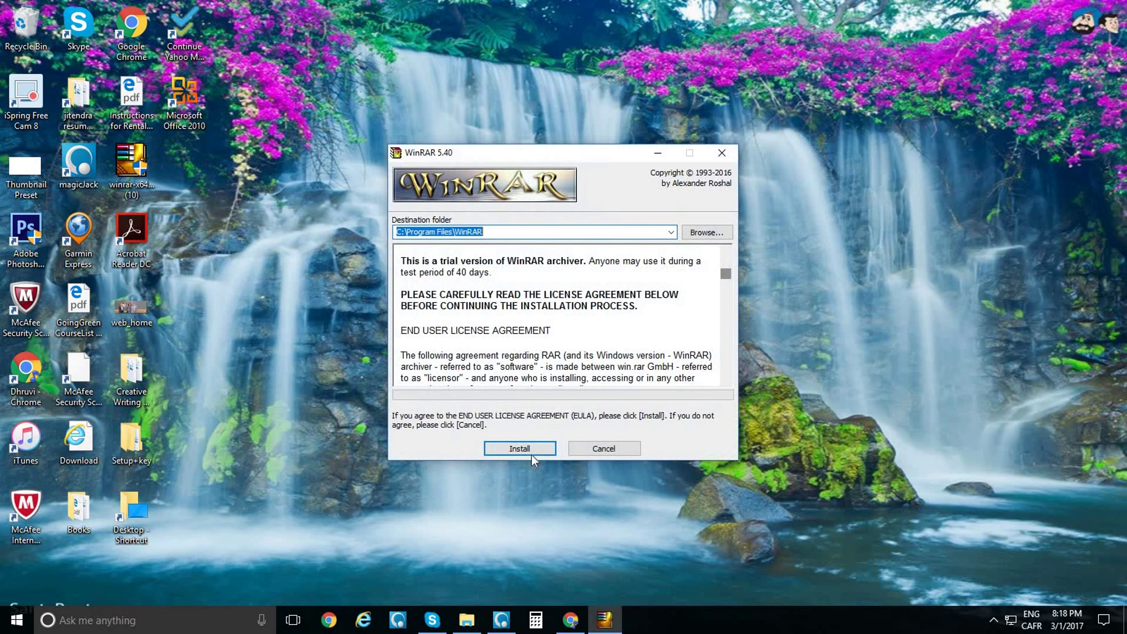
click(534, 447)
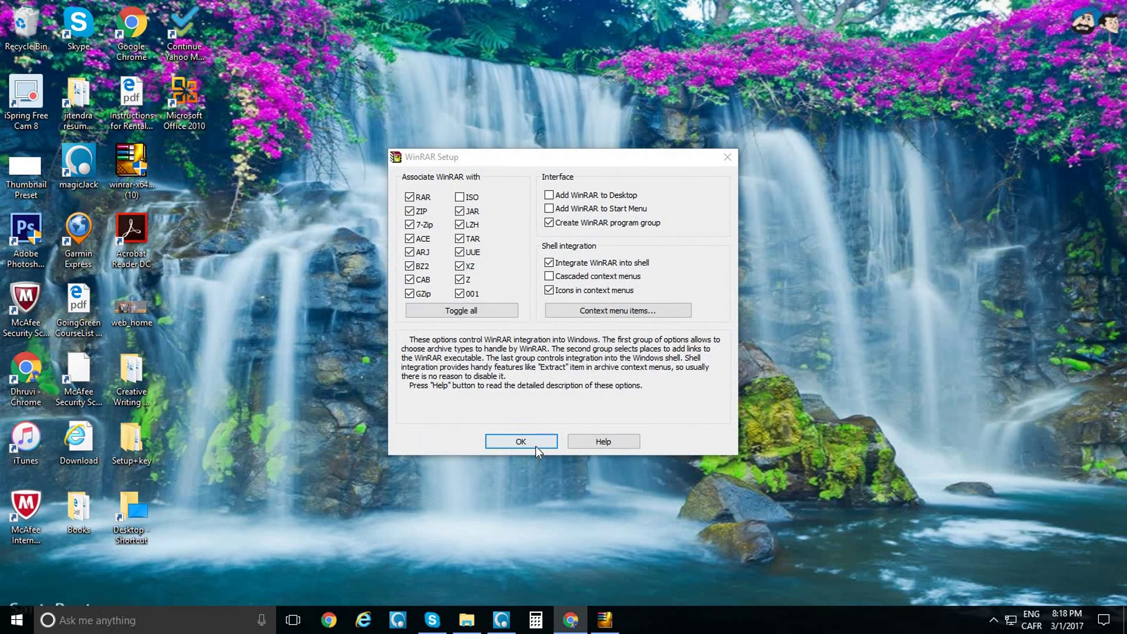
click(535, 446)
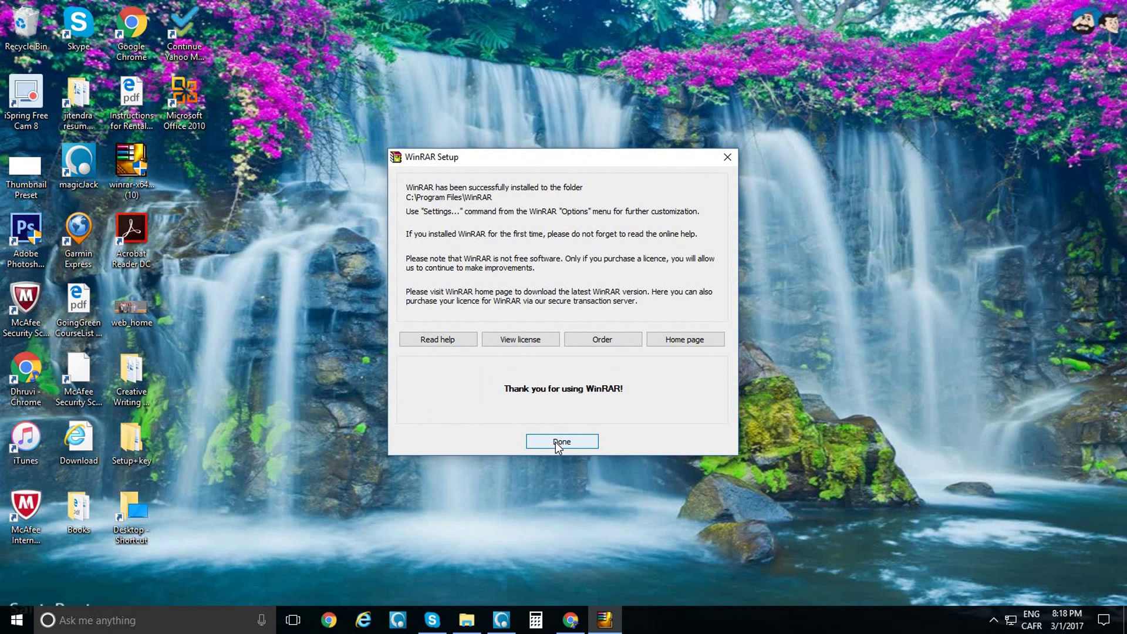
click(557, 442)
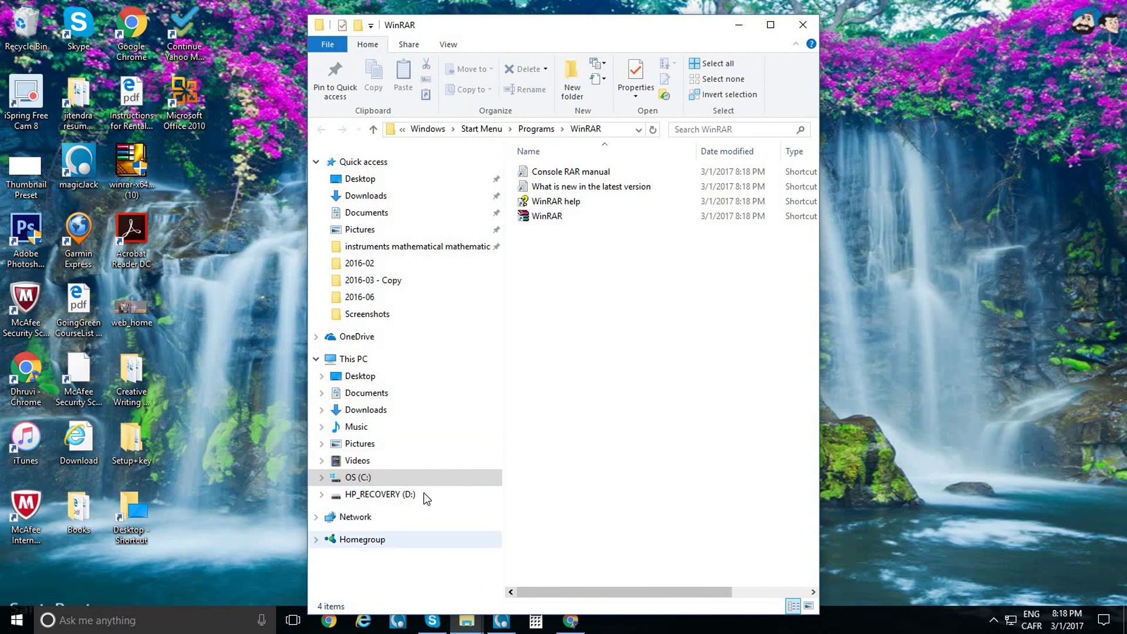
Put a WinRAR shortcut on the desktop, launch WinRAR once, dismiss its notice, and close it
drag(551, 218, 209, 202)
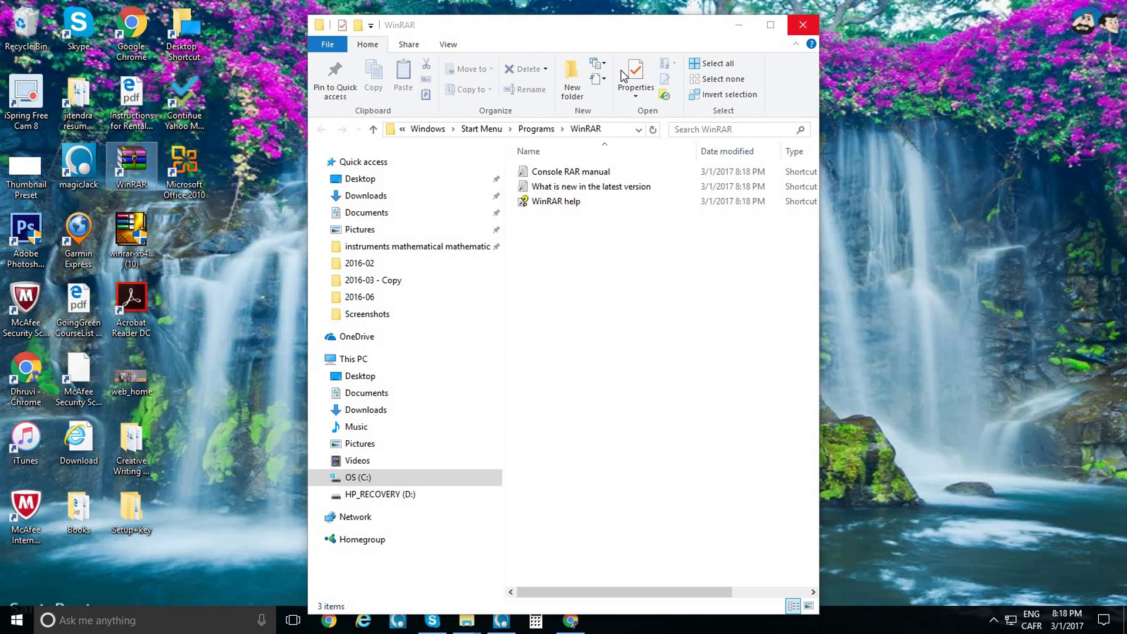
click(802, 25)
double_click(132, 170)
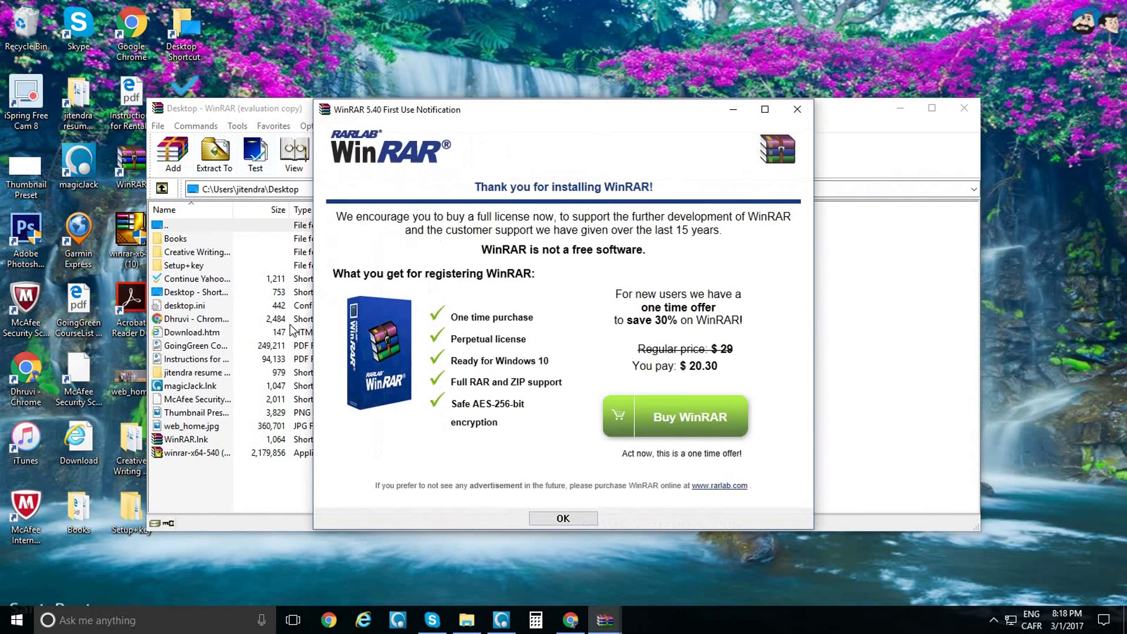
click(797, 111)
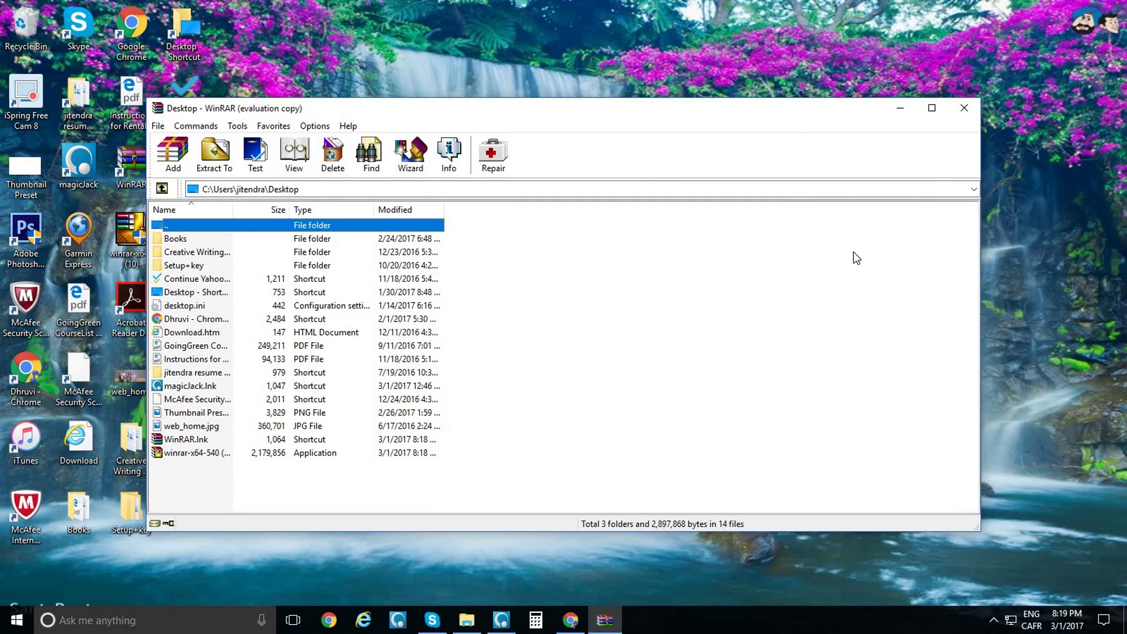
click(963, 108)
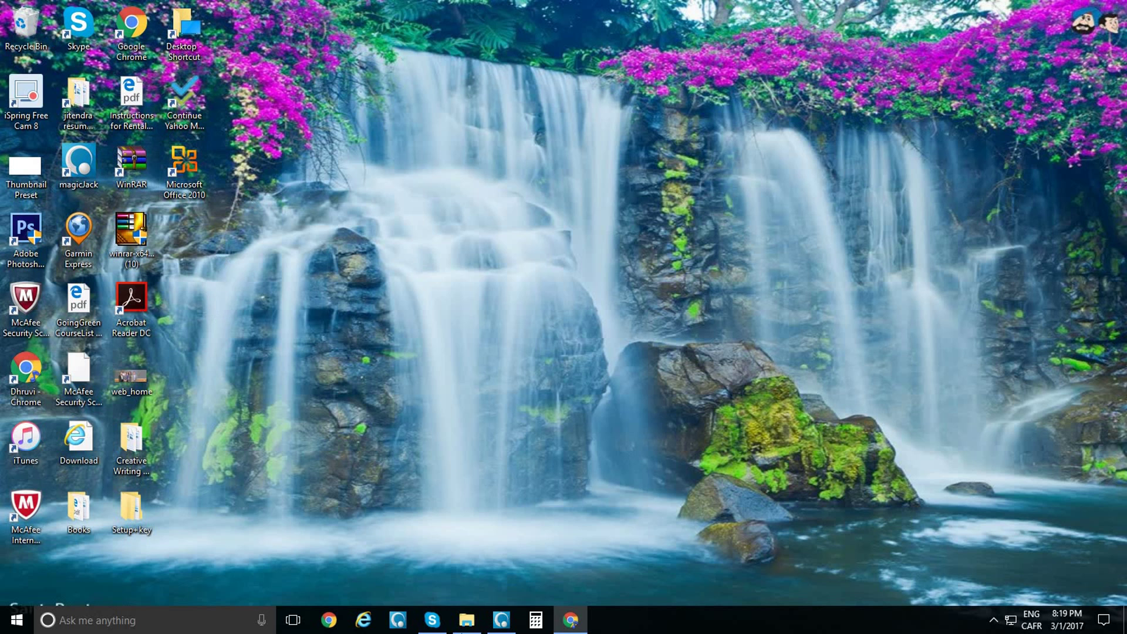
Download Sony Vegas Pro 14.zip (424.5 MB) from the MEGA page through the browser
click(571, 620)
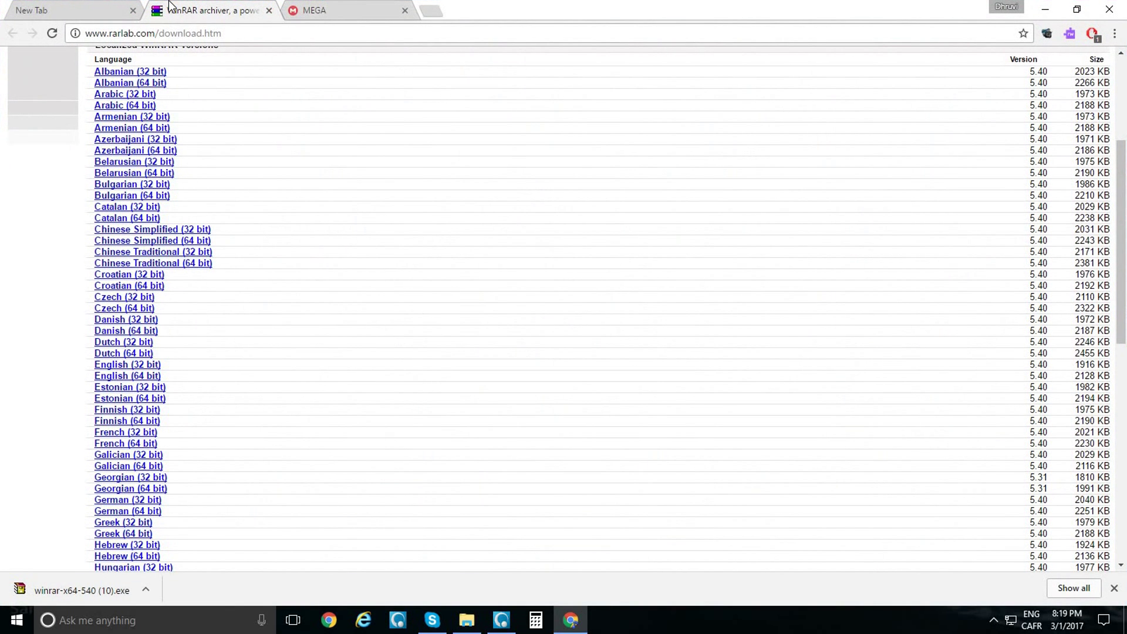
click(305, 7)
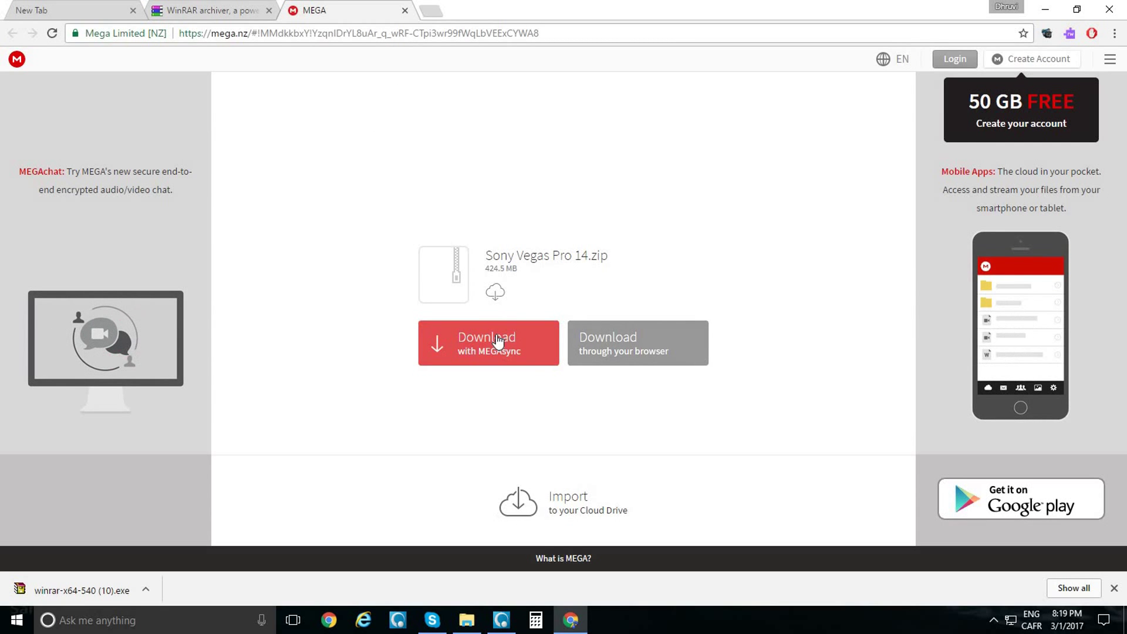
click(646, 356)
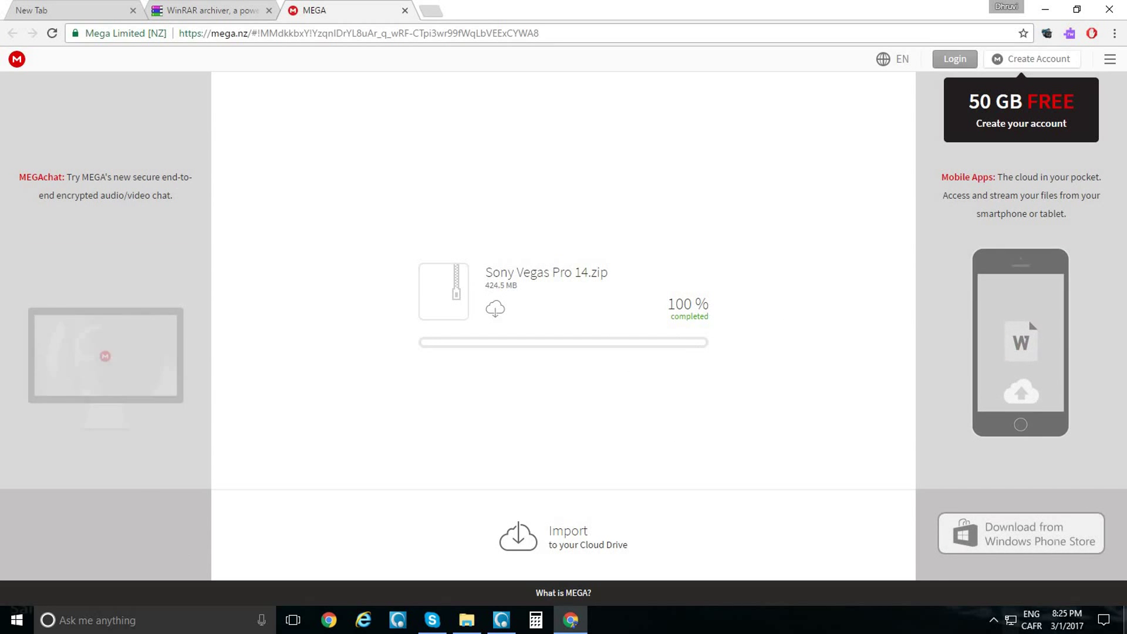
Show the Downloads folder listing the new Sony Vegas Pro 14 (2) archive
key(super+d)
click(463, 619)
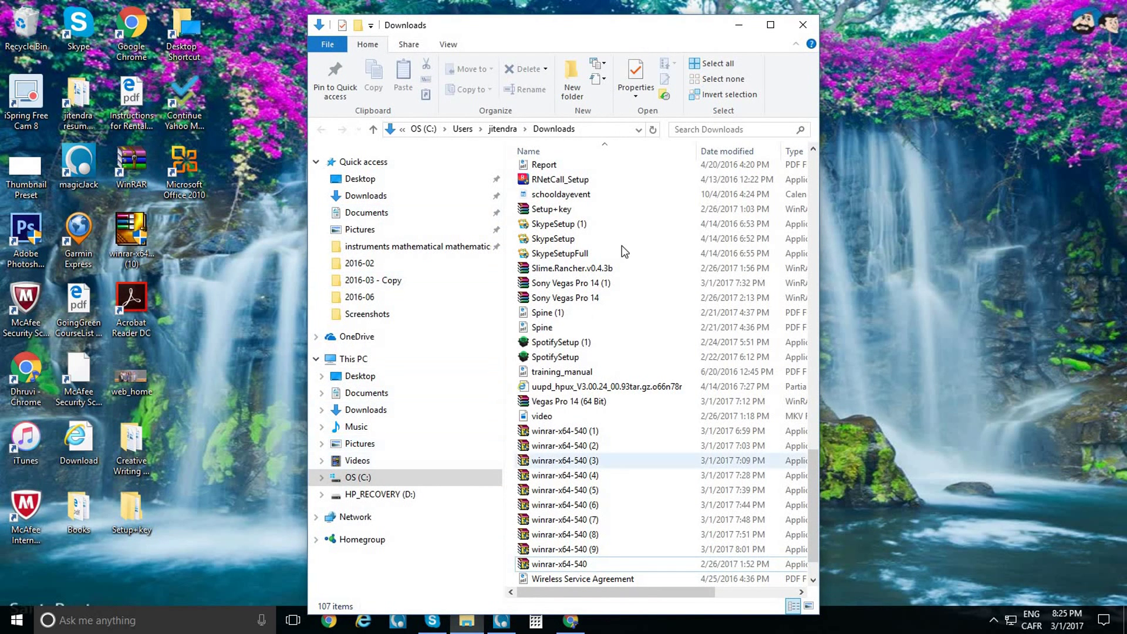
scroll(539, 524, down, 1)
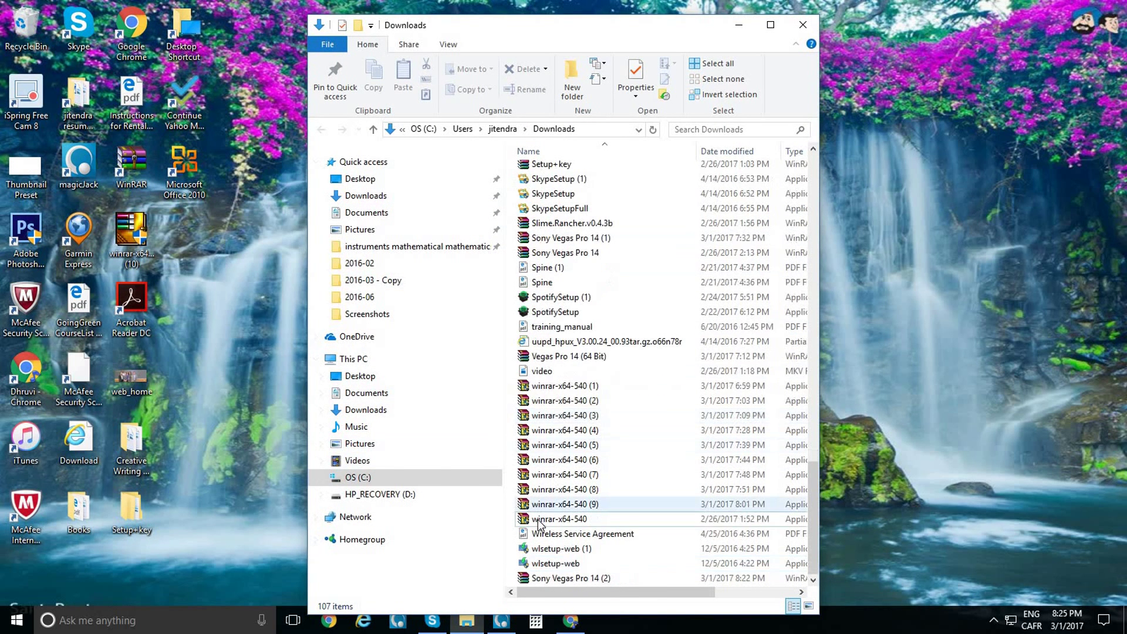
Open Sony Vegas Pro 14 (2) in WinRAR, run Sony Vegas Pro 14.0.0.161.exe from the nested folder, then close it
double_click(563, 579)
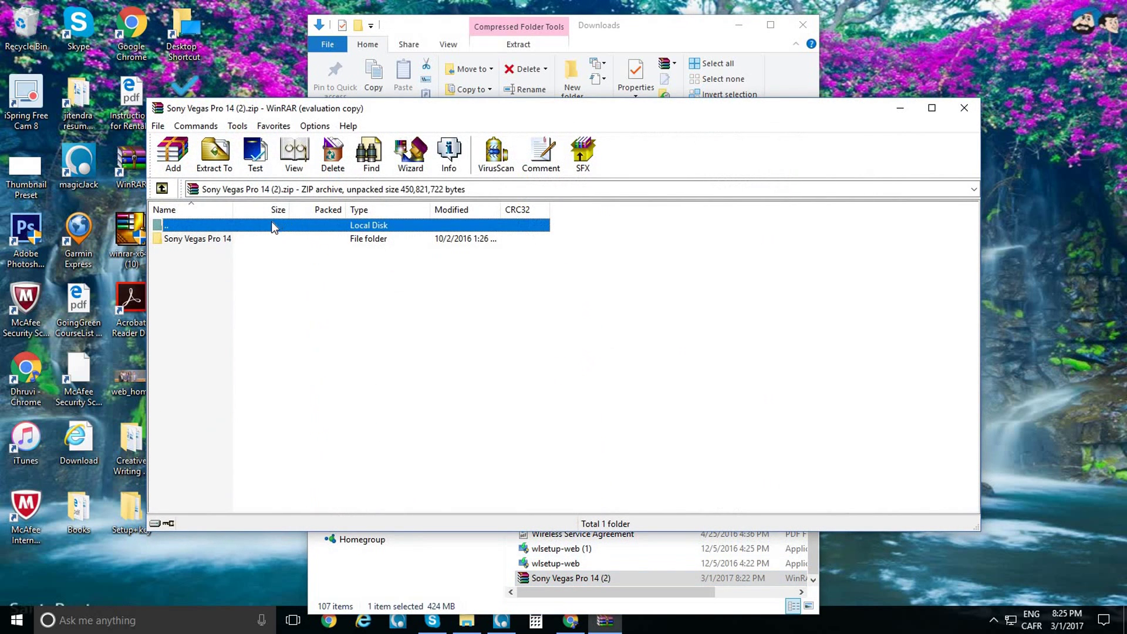
double_click(256, 236)
click(258, 239)
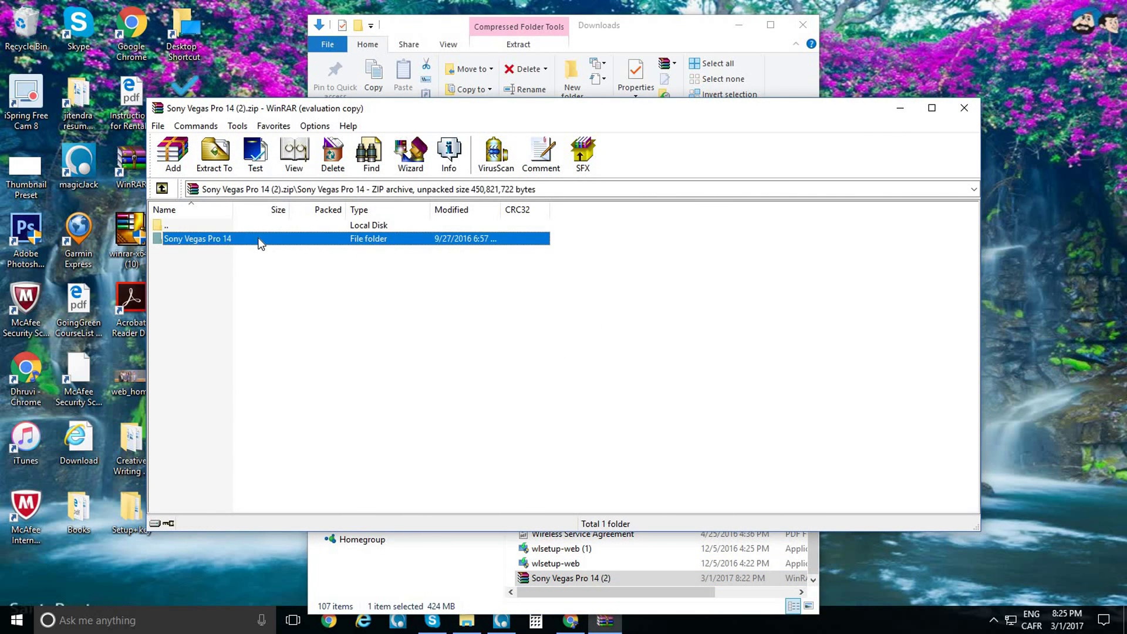
double_click(261, 240)
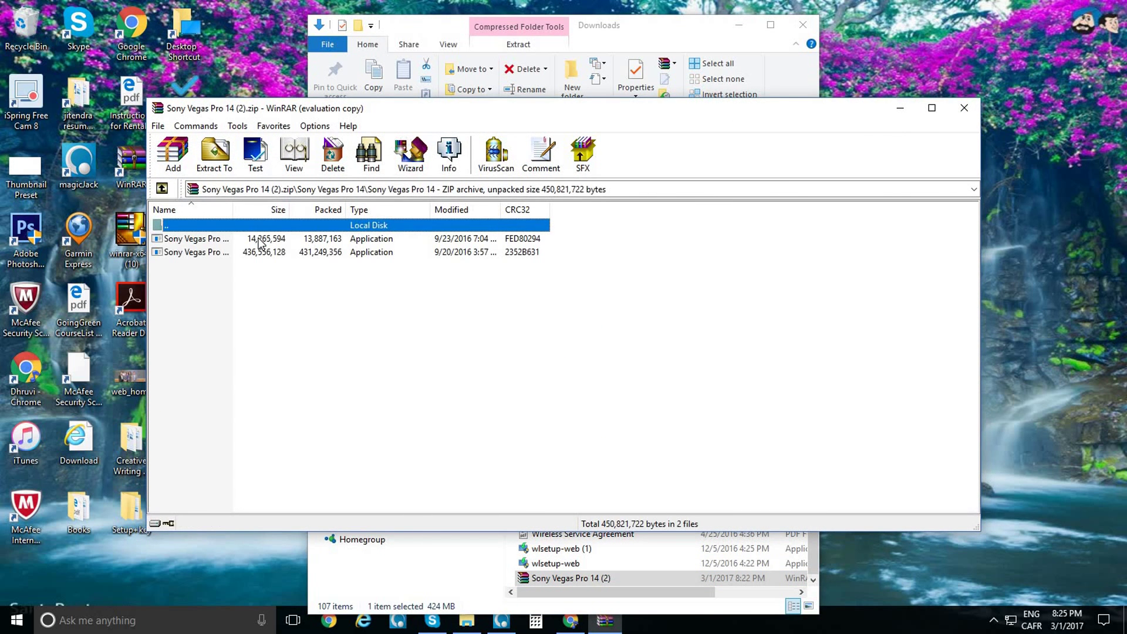
double_click(312, 257)
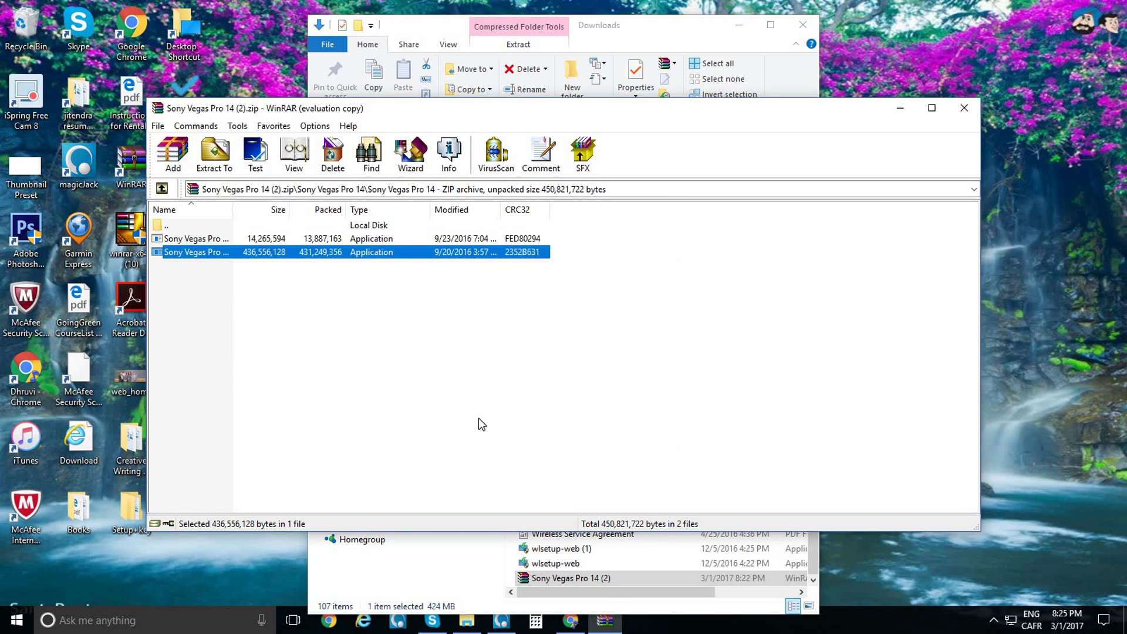
click(966, 107)
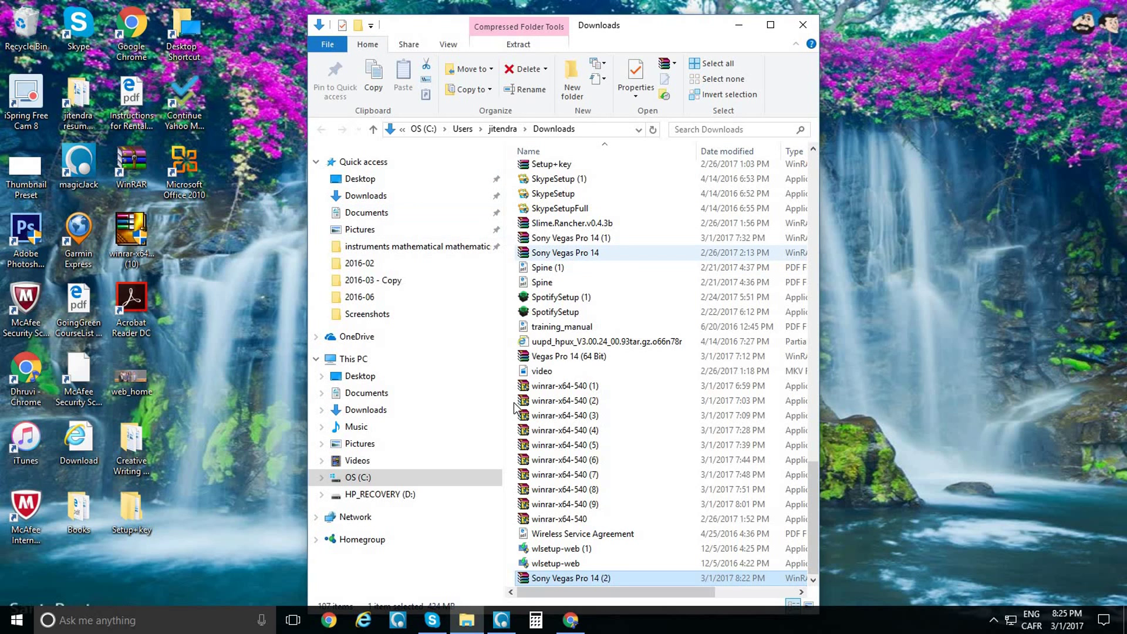
Keep English as the setup language and accept the VEGAS Pro 14.0 licence agreement
click(400, 212)
click(398, 197)
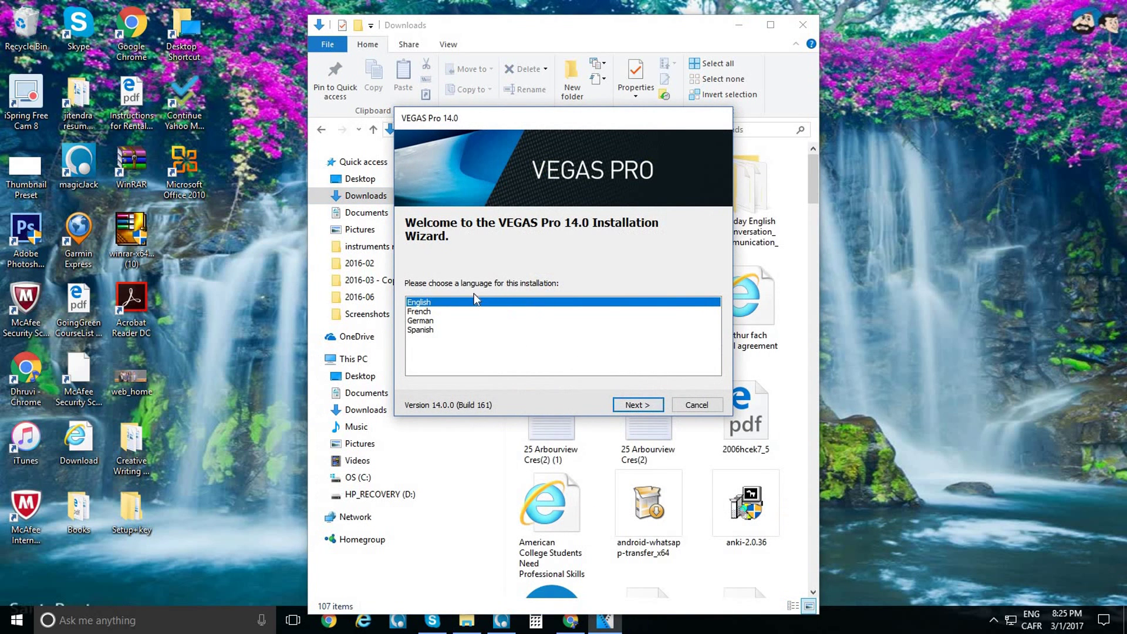
click(644, 405)
click(409, 356)
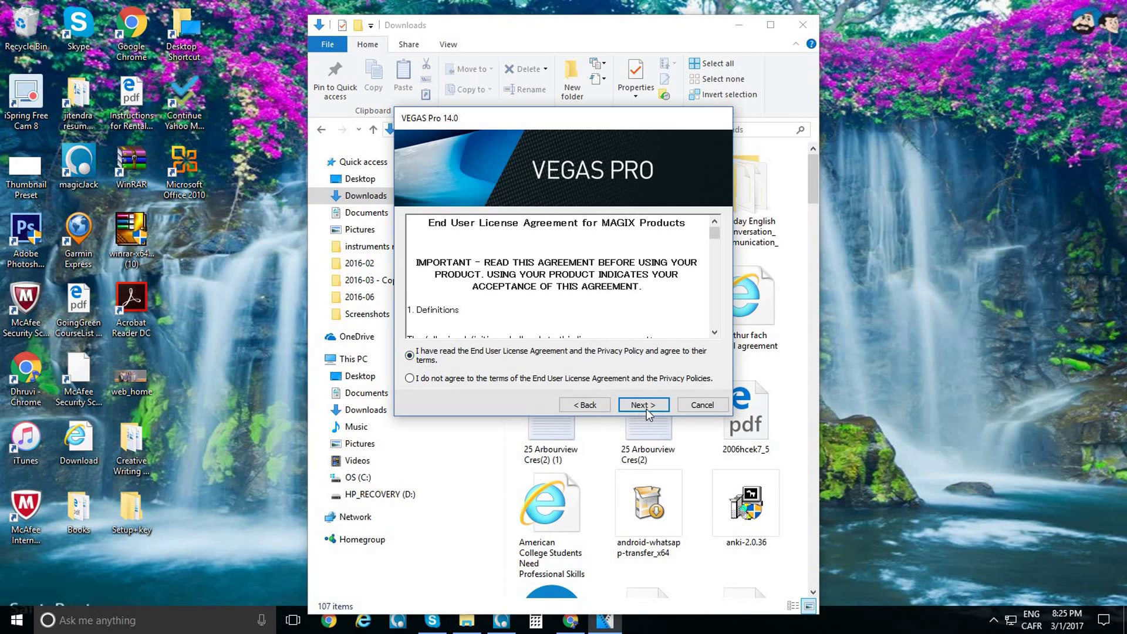
click(645, 406)
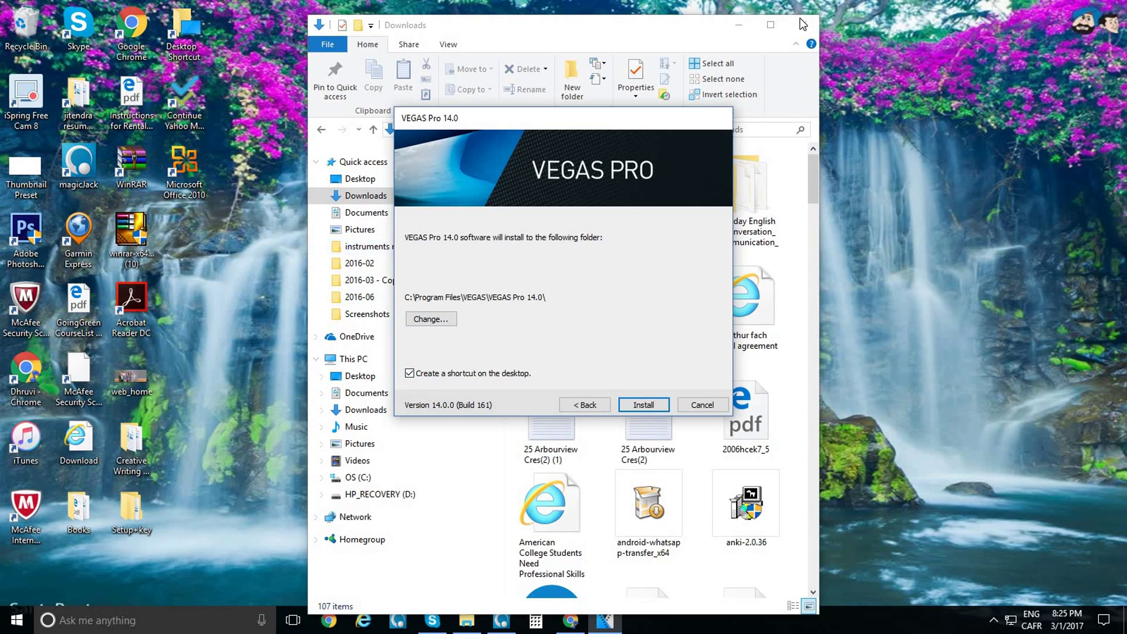
Close the Downloads window and install to C:\Program Files\VEGAS\VEGAS Pro 14.0
click(787, 55)
click(802, 25)
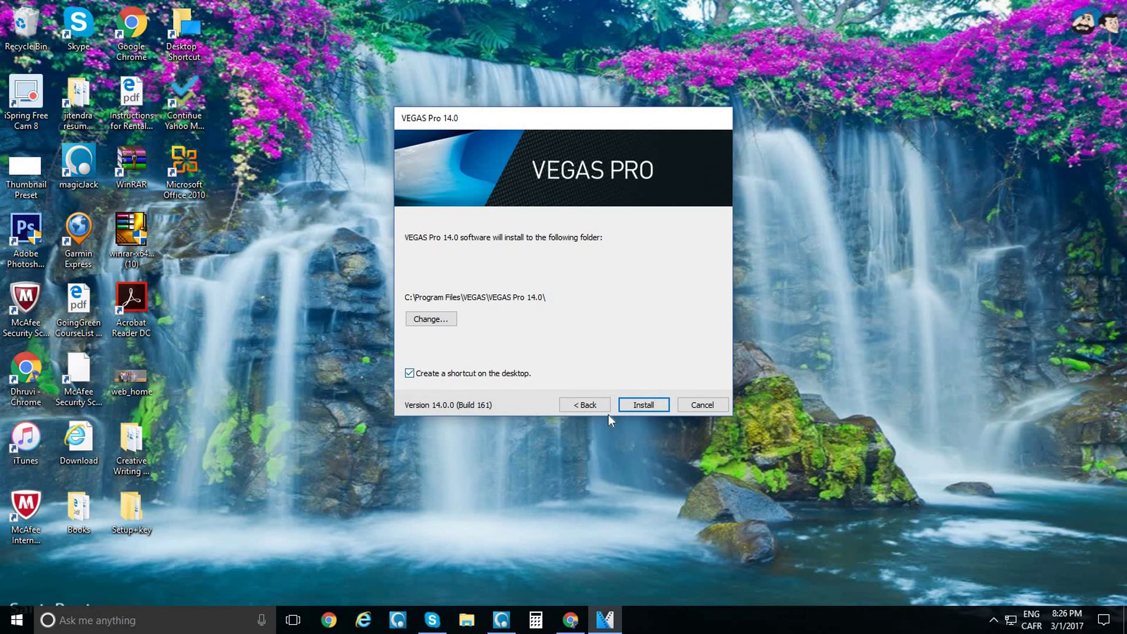
click(626, 407)
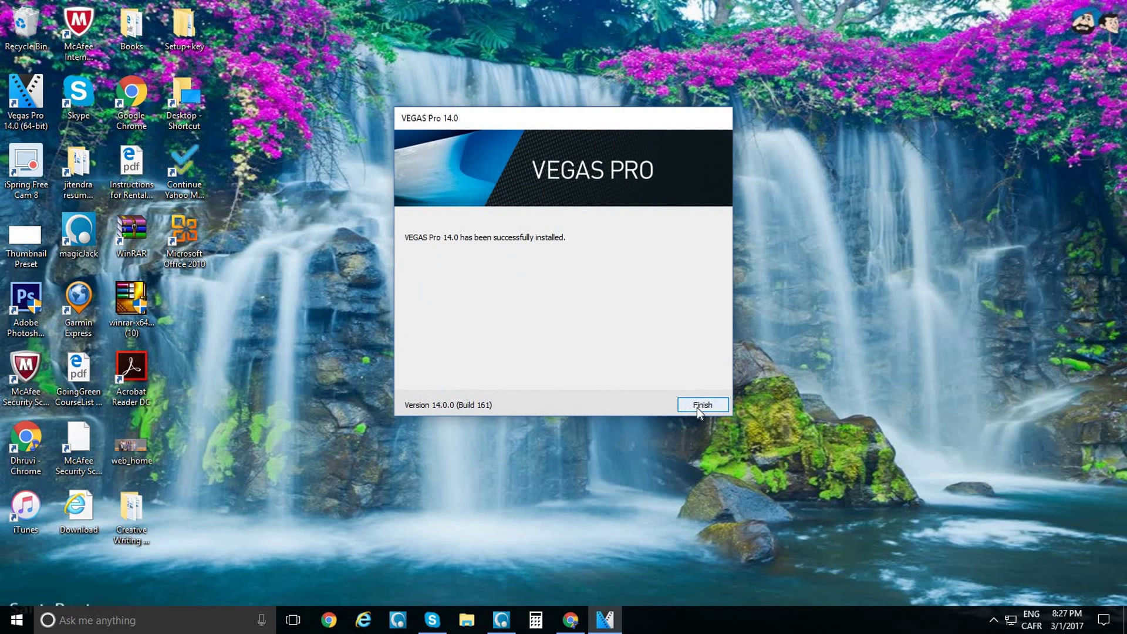
Close the finished VEGAS installer and open File Explorer to the Downloads folder
click(698, 407)
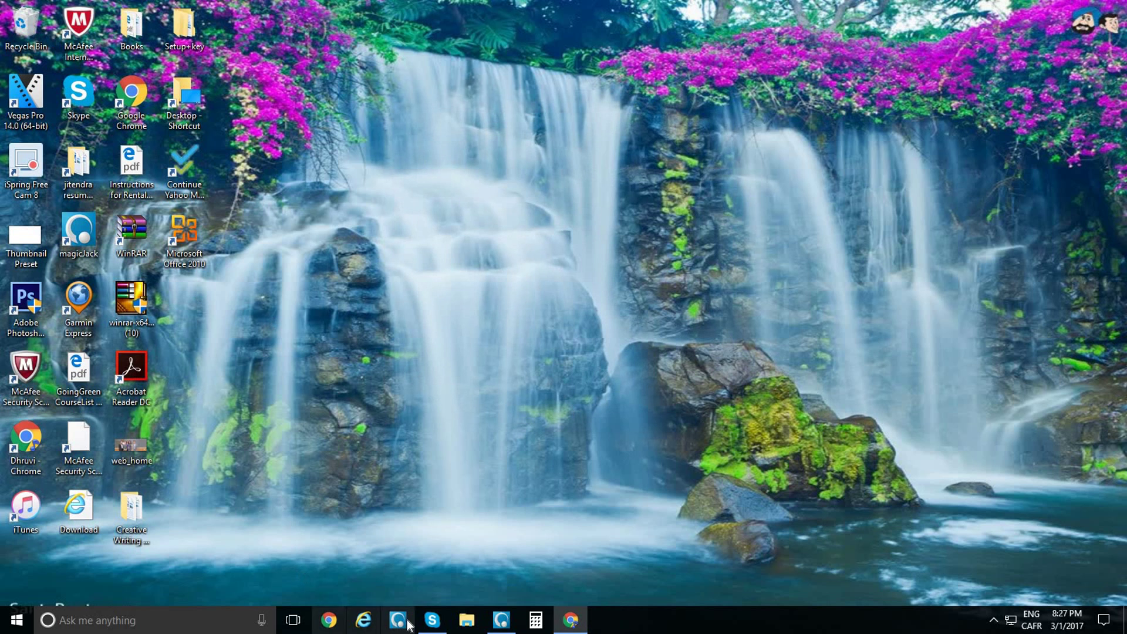
key(super+e)
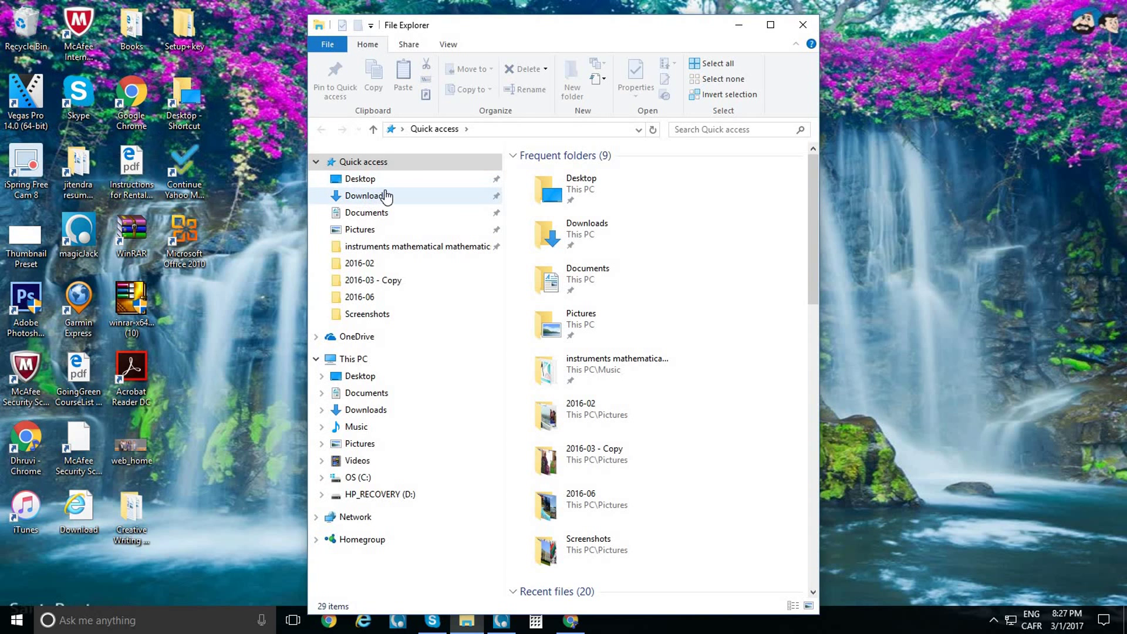
click(381, 477)
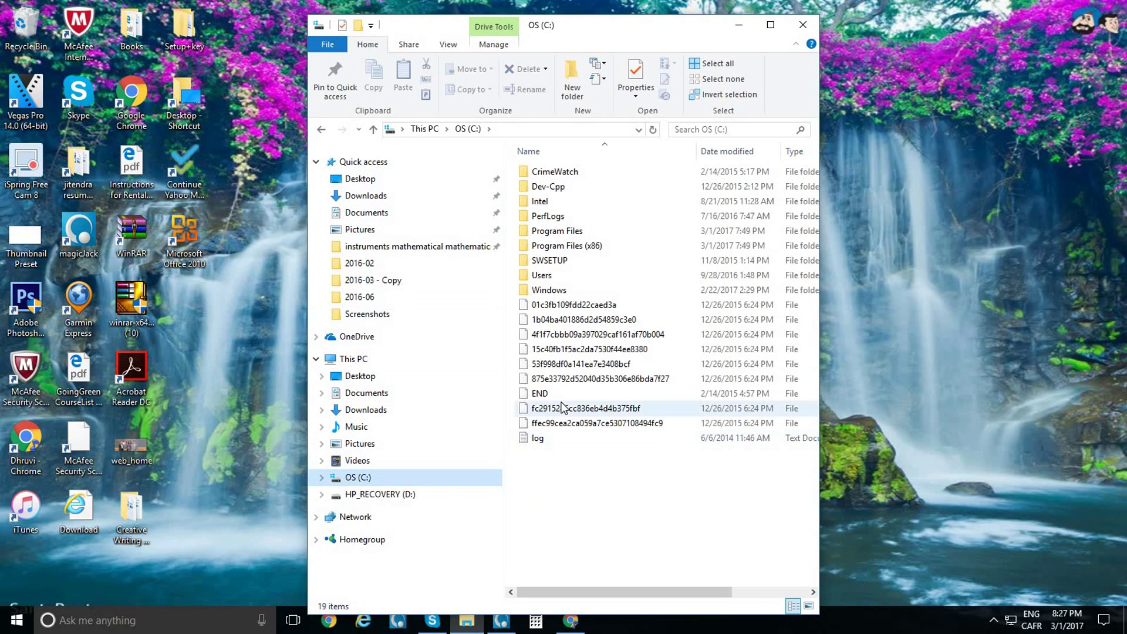
click(411, 212)
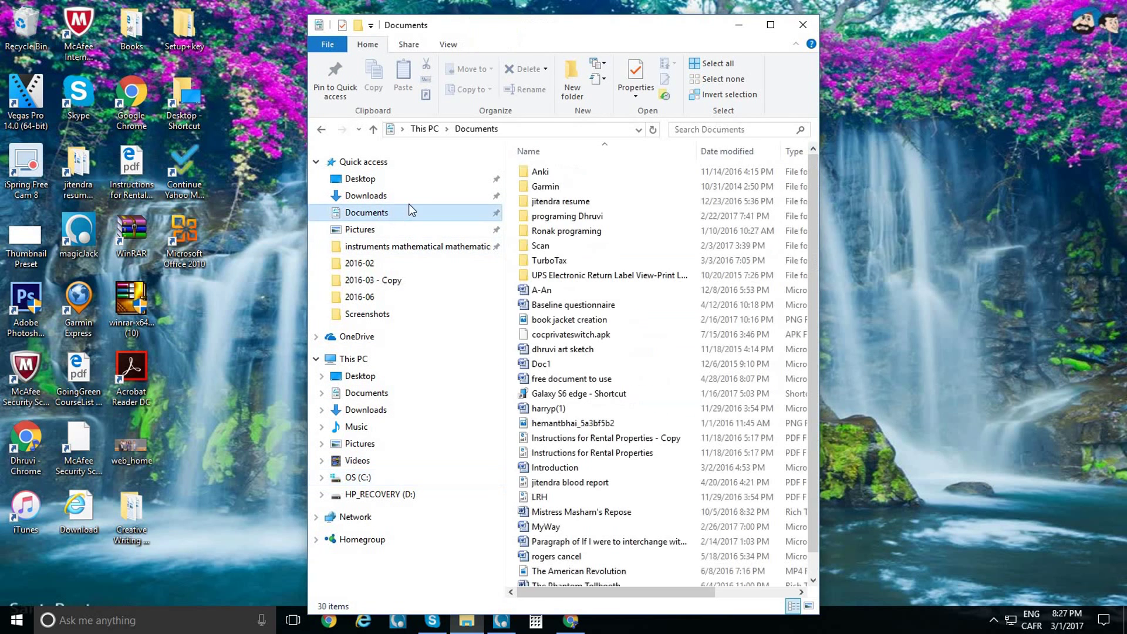
click(409, 199)
scroll(541, 281, down, 3)
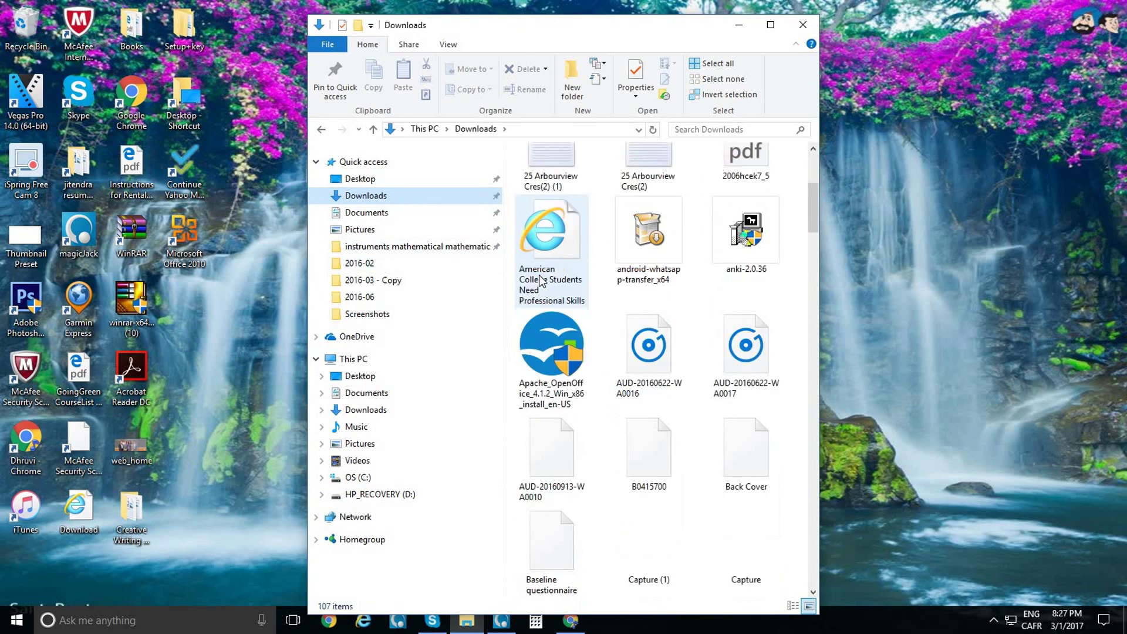
scroll(540, 281, down, 20)
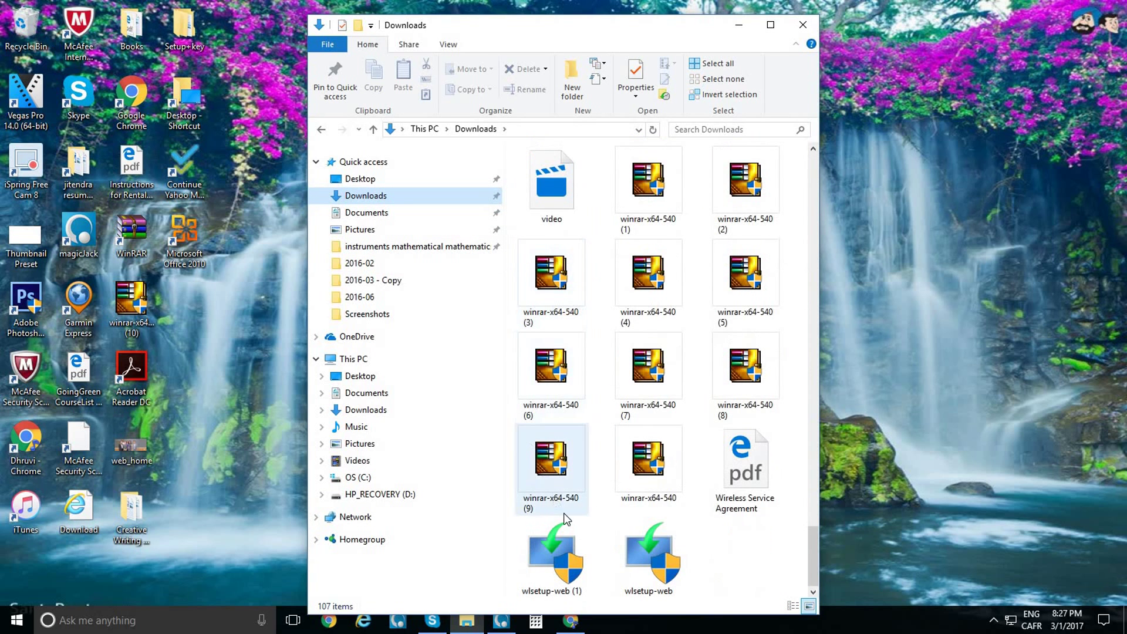
Browse Documents, Pictures and OneDrive, return to Downloads, and open Sony Vegas Pro 14 (2).zip
click(411, 213)
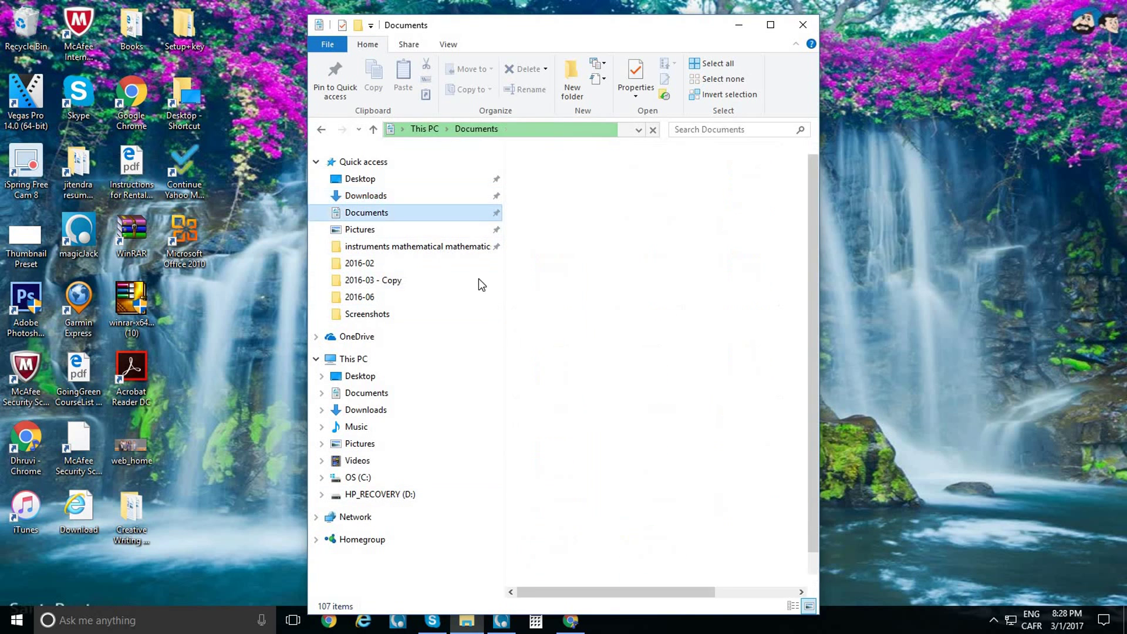
scroll(615, 361, down, 3)
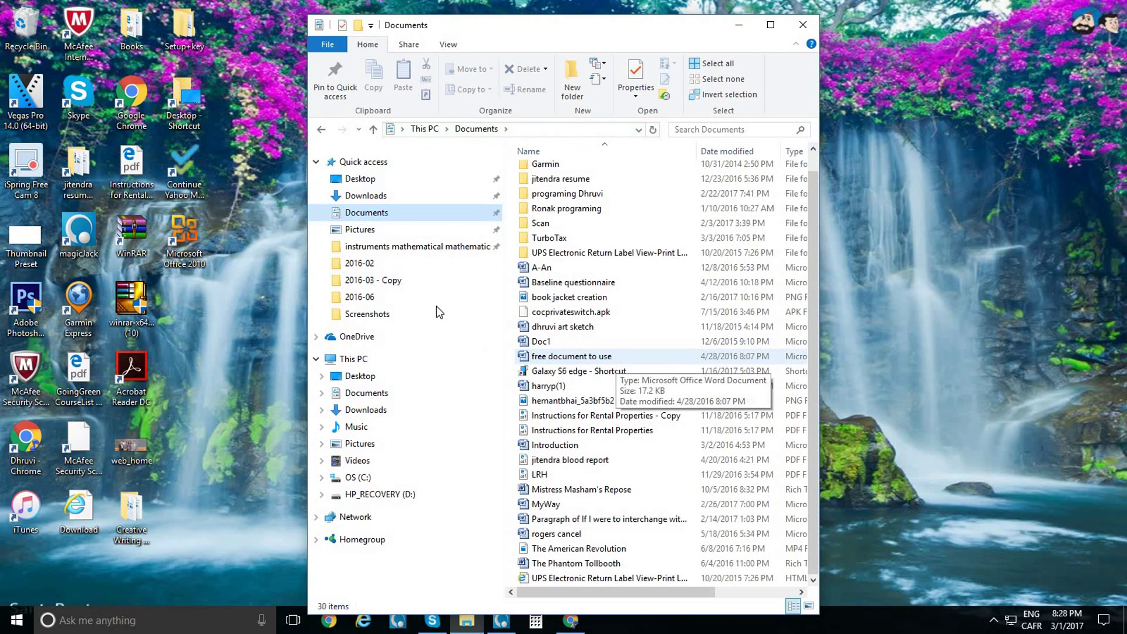
click(393, 227)
click(395, 247)
click(357, 337)
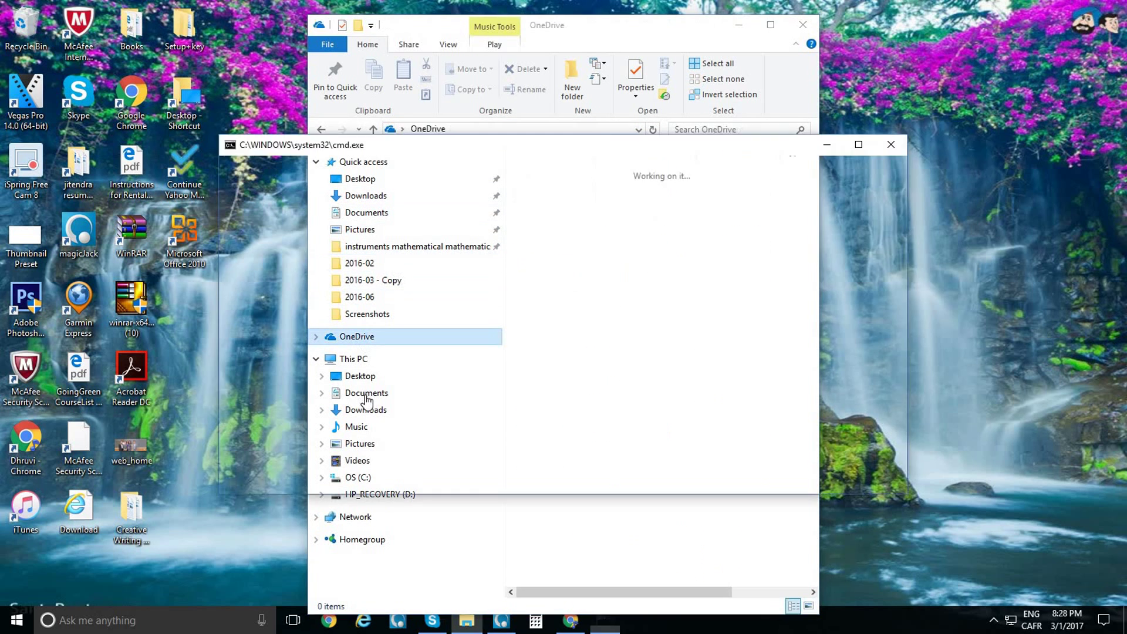
click(365, 410)
scroll(576, 411, down, 20)
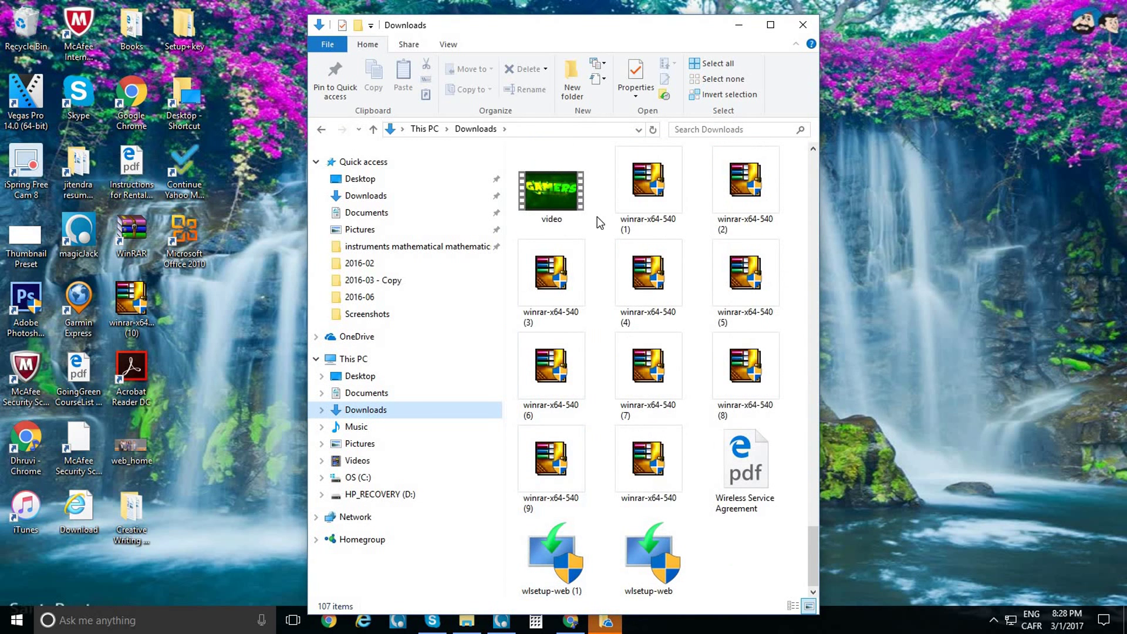
scroll(629, 481, up, 3)
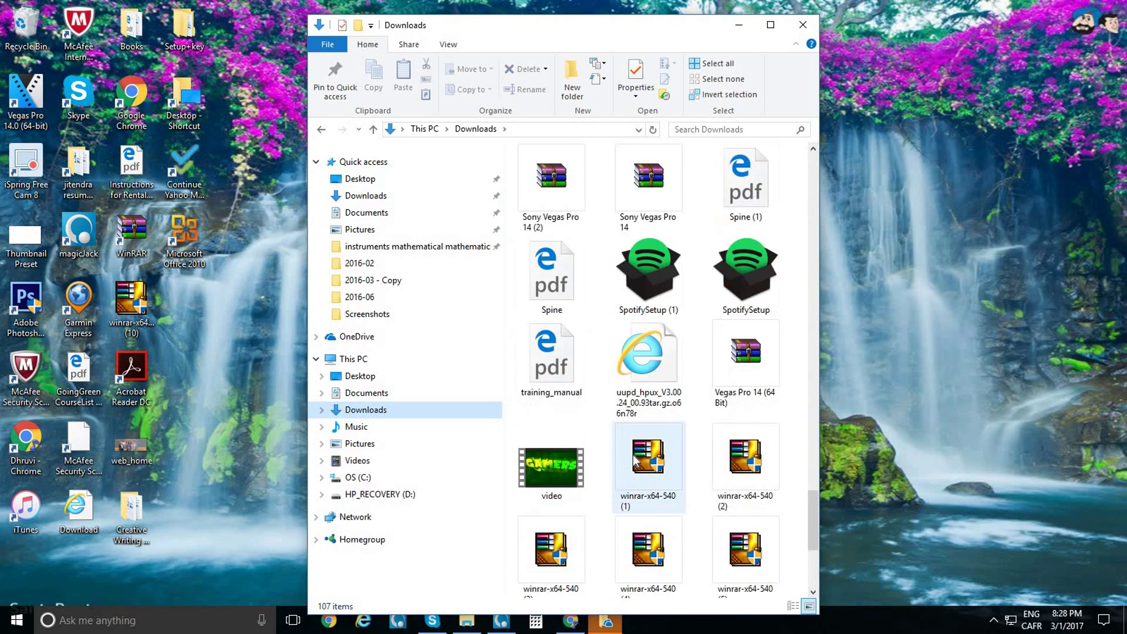
scroll(668, 290, up, 6)
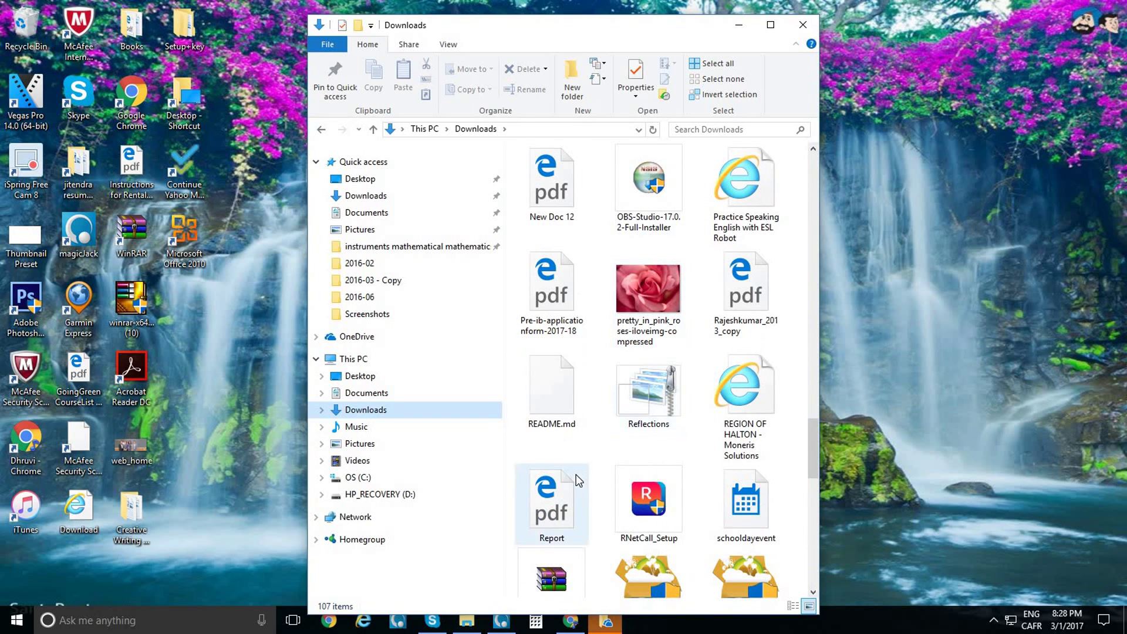
scroll(575, 474, down, 2)
double_click(539, 523)
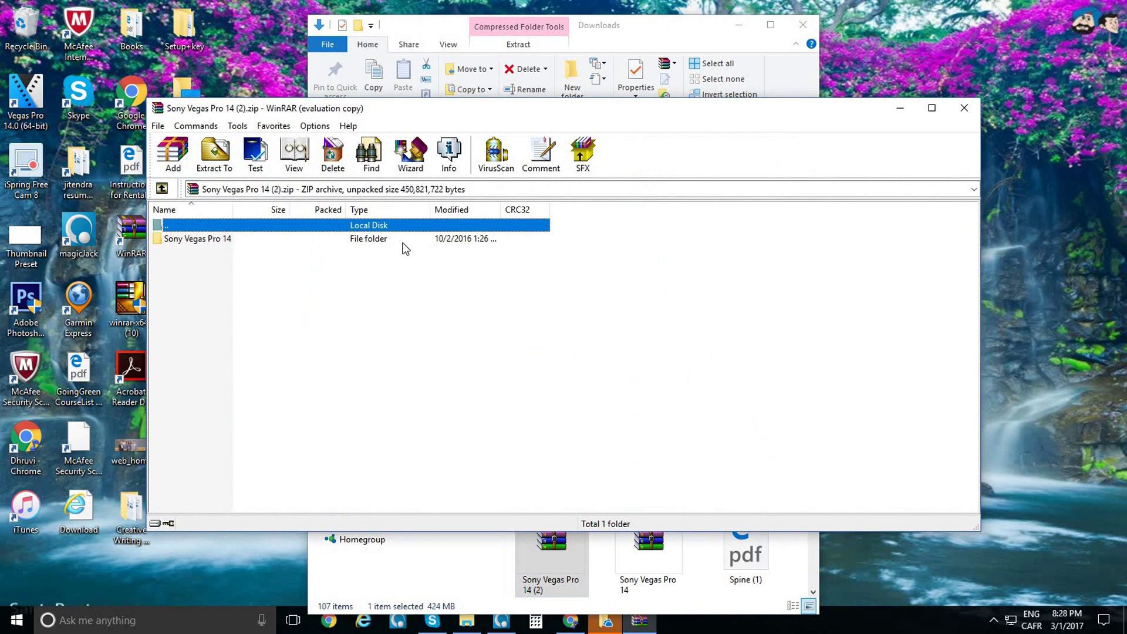
Run the smaller VEGAS Pro 14 patch from the nested folder, install and finish it, then close WinRAR
double_click(411, 240)
double_click(398, 241)
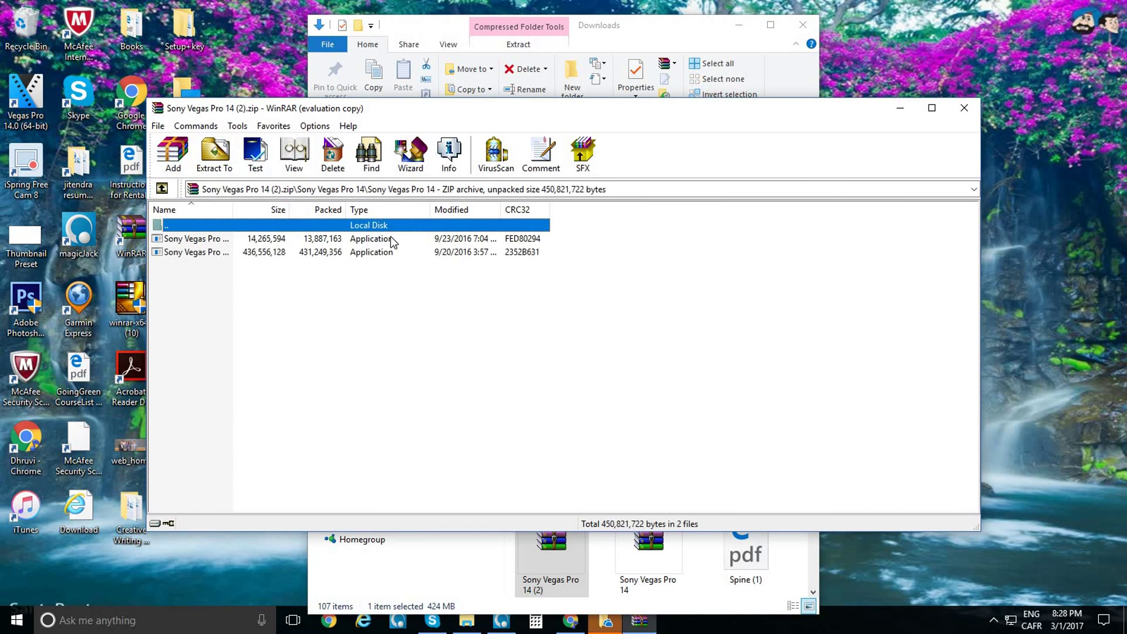
double_click(323, 241)
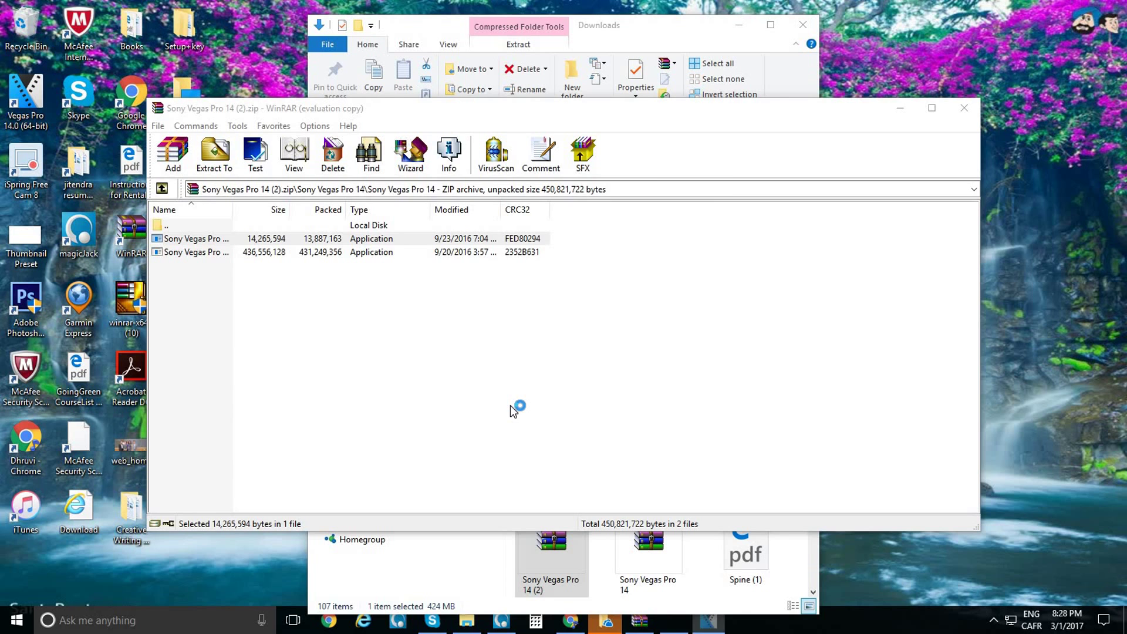
click(642, 423)
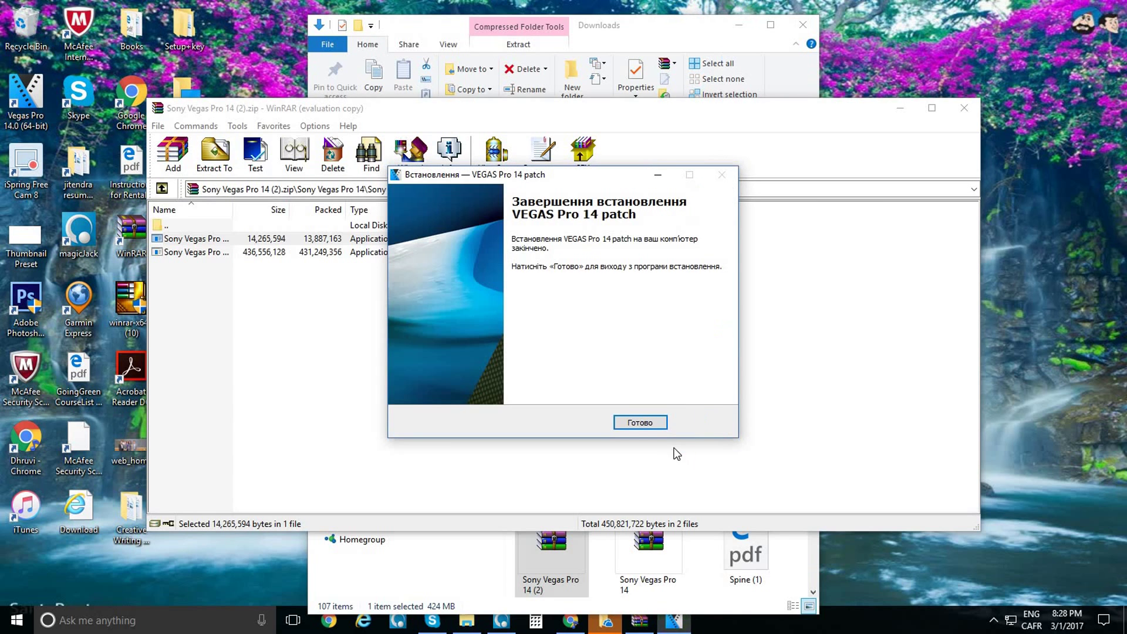
click(652, 423)
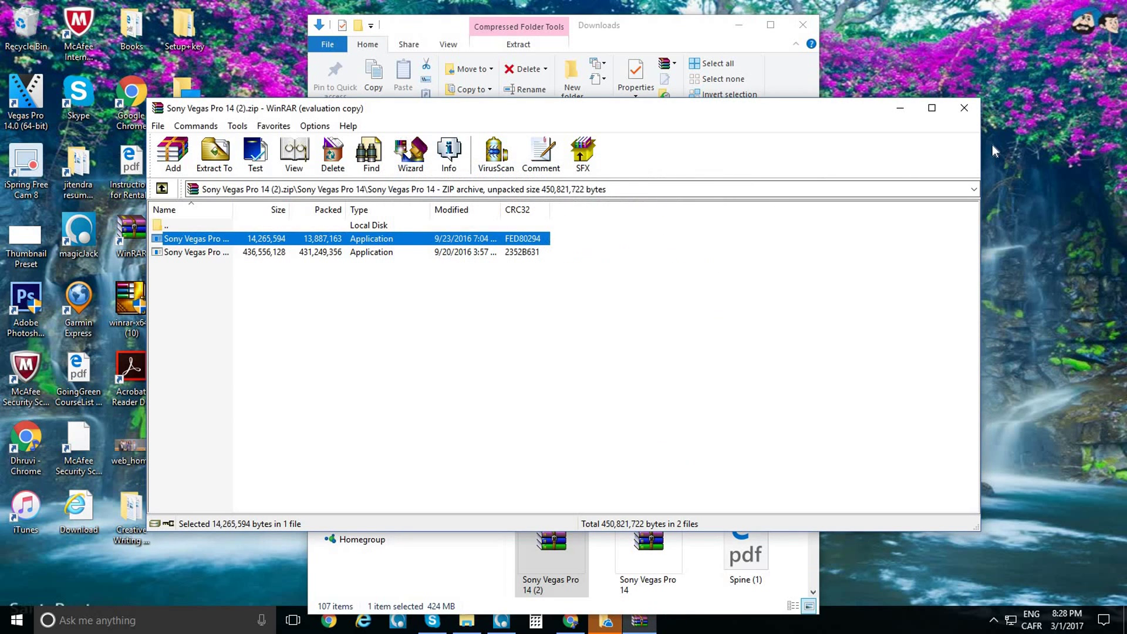
click(975, 112)
Launch Vegas Pro 14.0 from its desktop shortcut and close the Downloads folder window
double_click(31, 118)
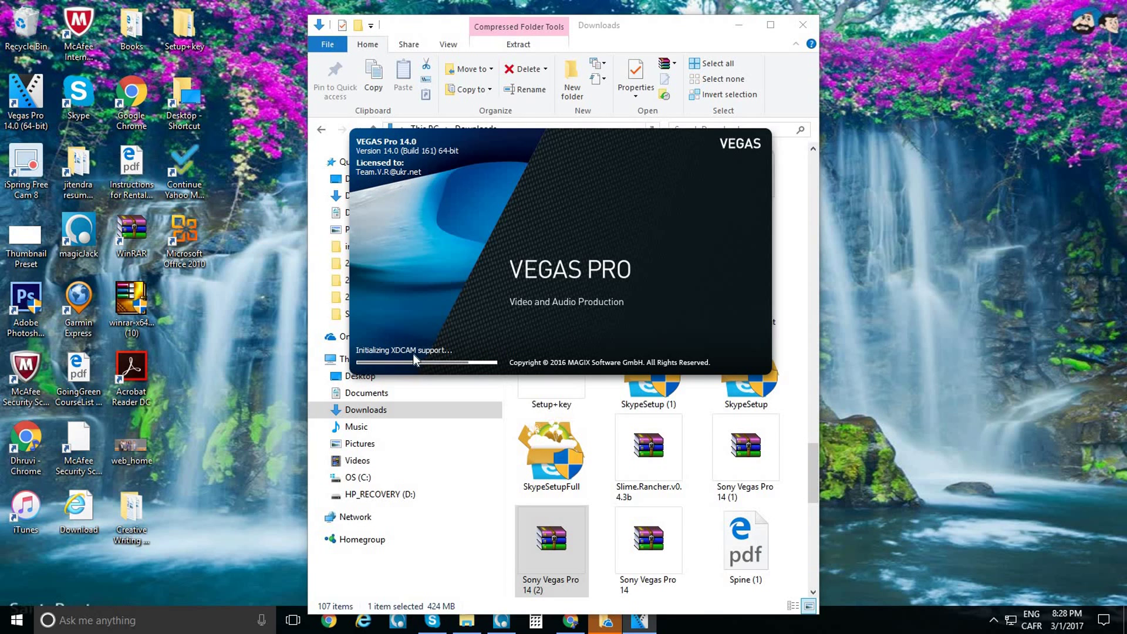
click(813, 25)
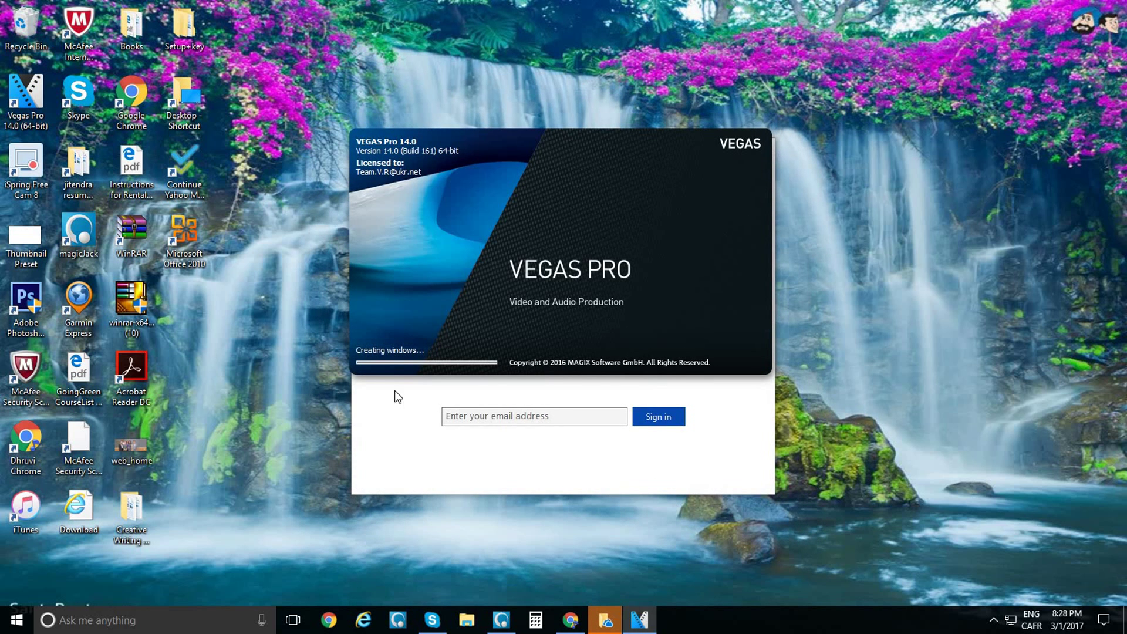
Bring the MEGA page forward, then restore the VEGAS Pro window showing the empty Untitled project
mouse_move(575, 619)
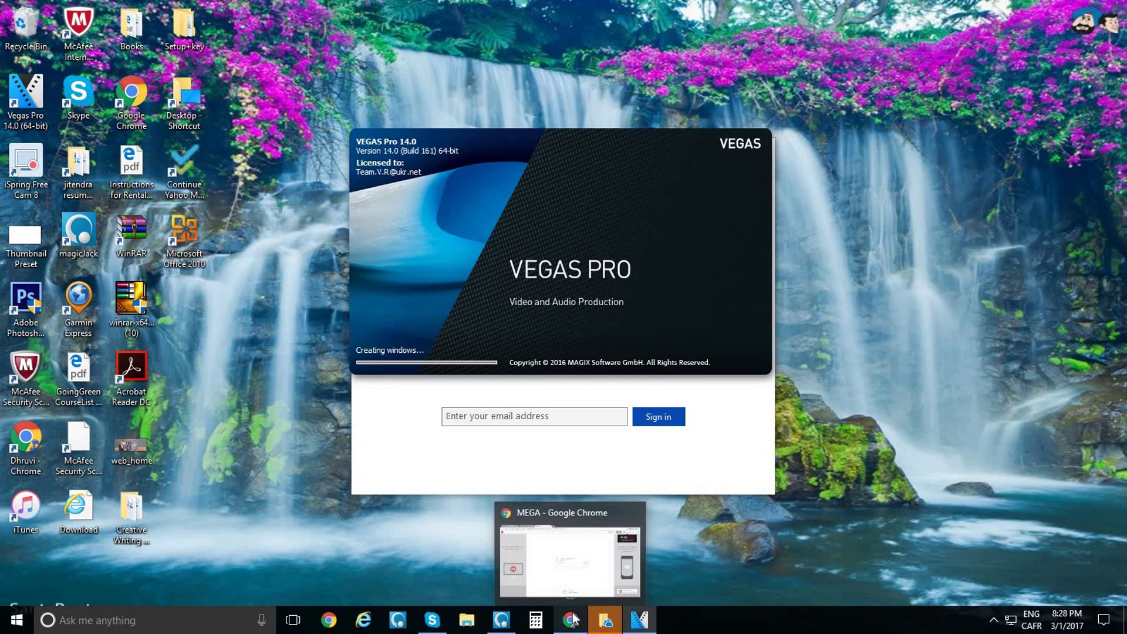
click(573, 565)
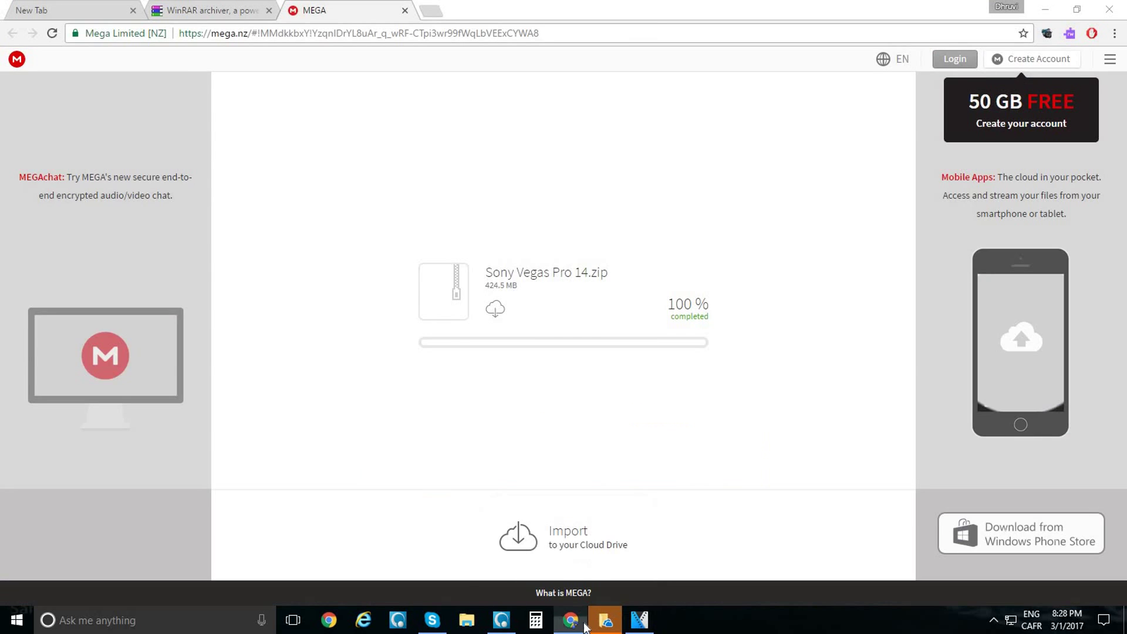
click(638, 628)
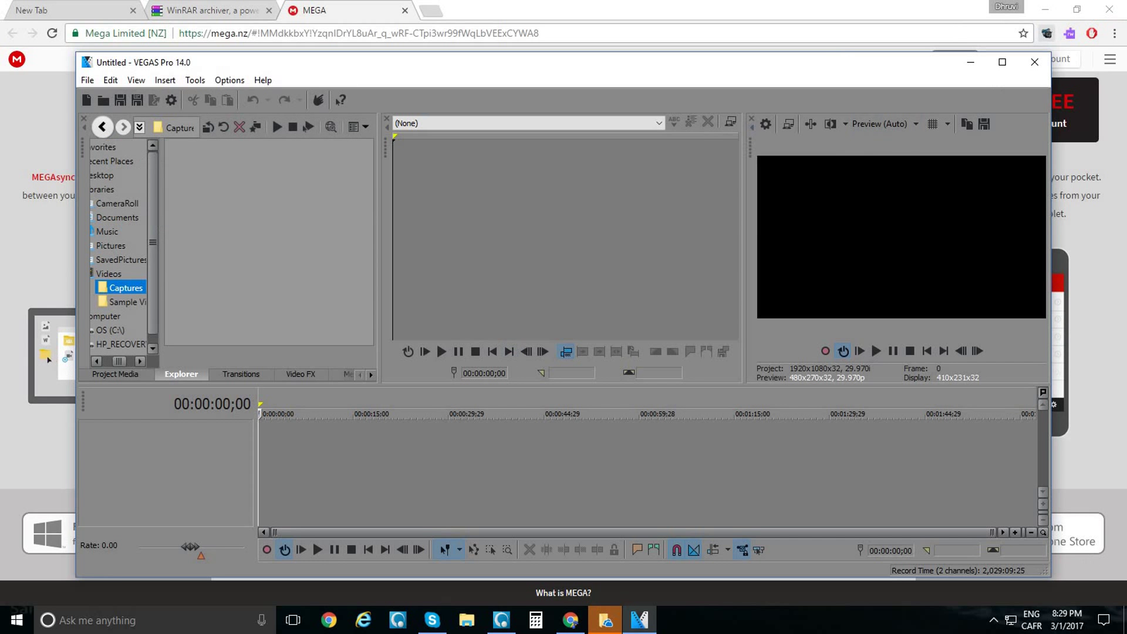
key(super+d)
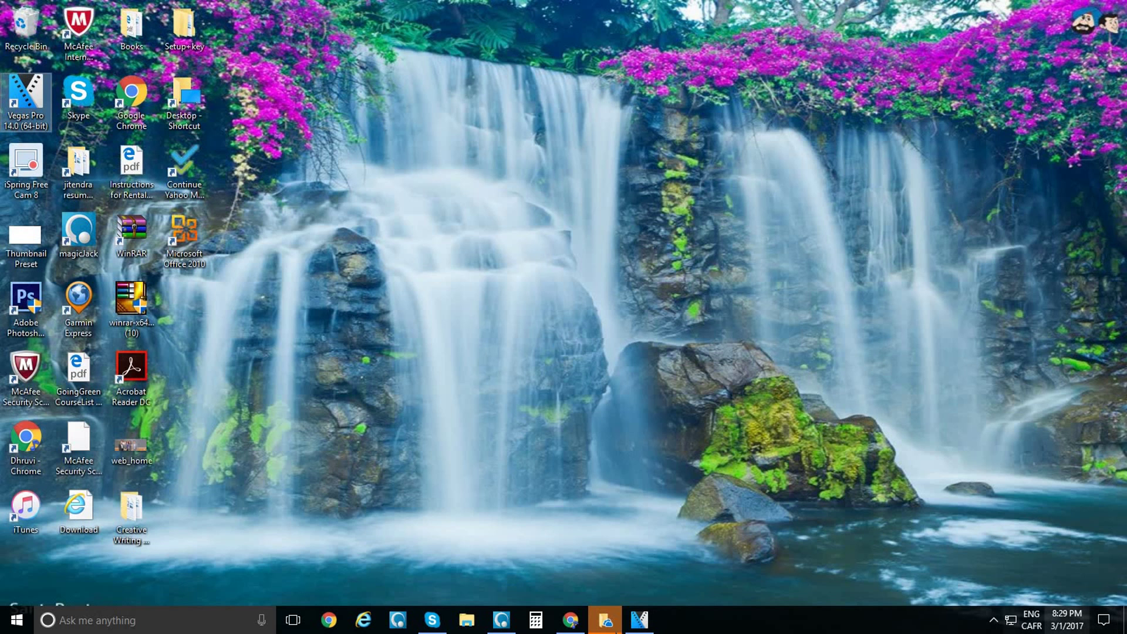
click(645, 619)
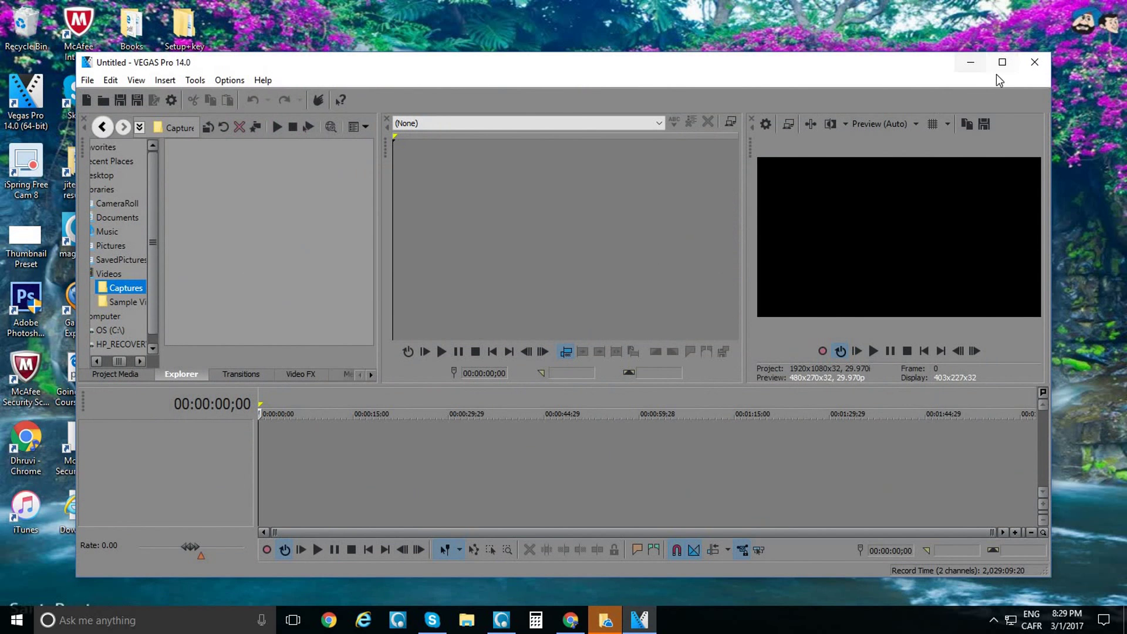